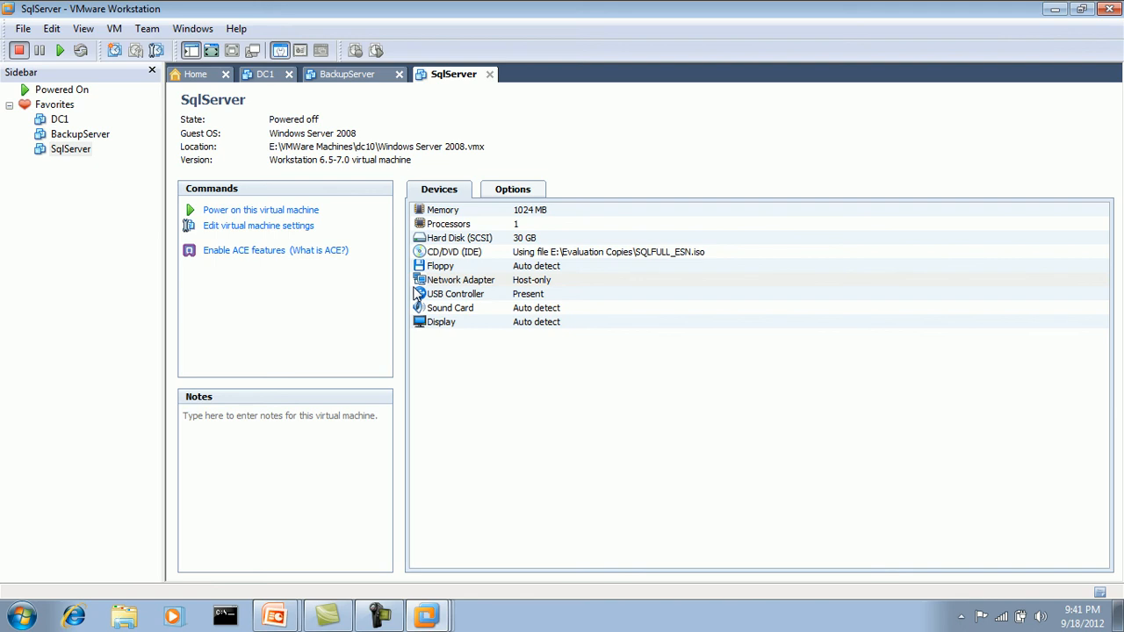
Step: Review the network adapter, USB controller, sound card and display entries of the SqlServer virtual machine
click(479, 283)
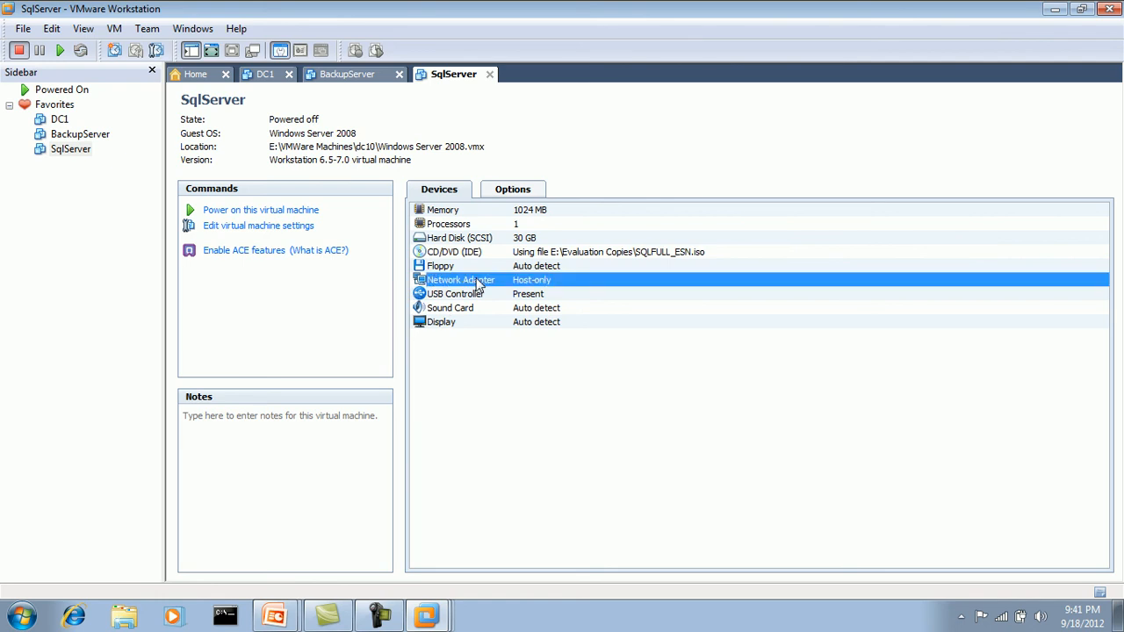
click(470, 295)
click(465, 308)
click(450, 322)
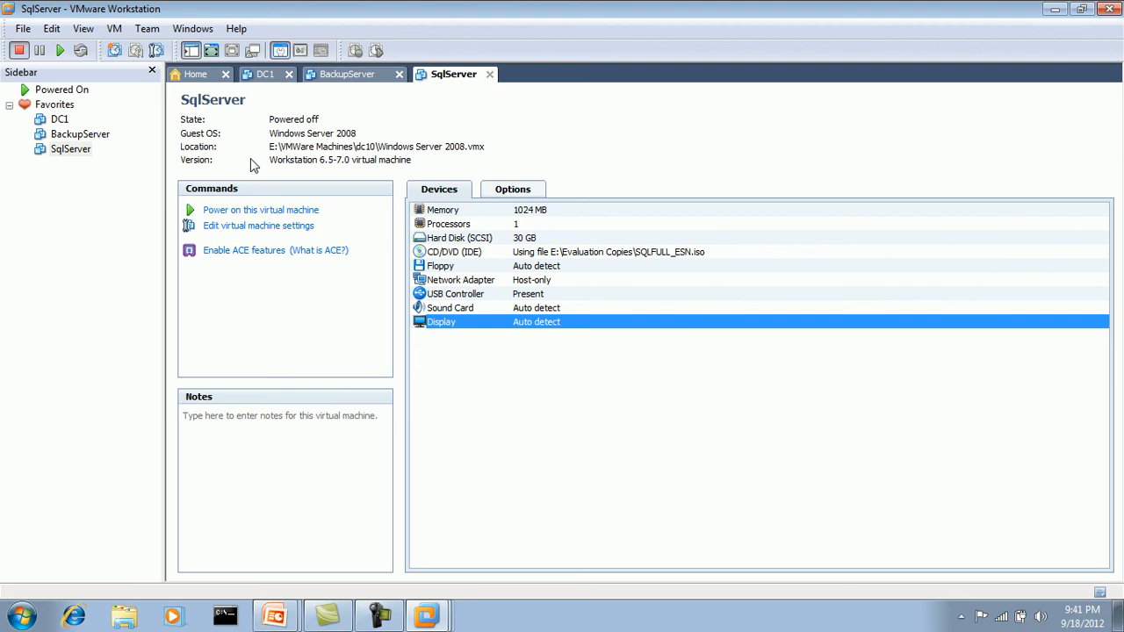
Step: Power on the DC1 and SqlServer virtual machines and return to the DC1 console
click(265, 77)
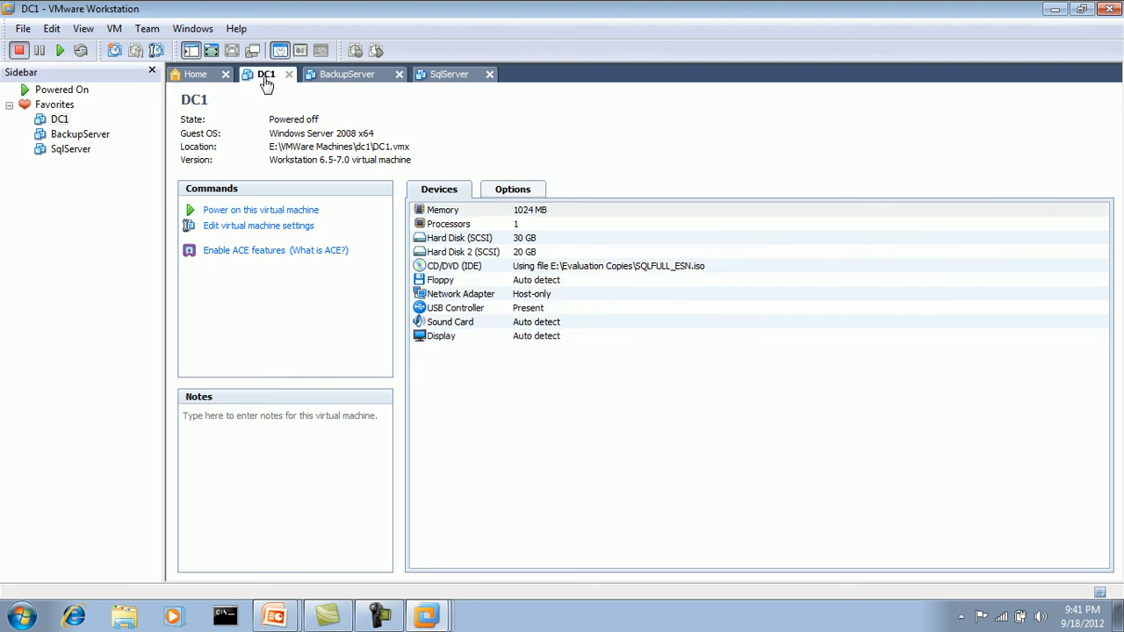
click(255, 210)
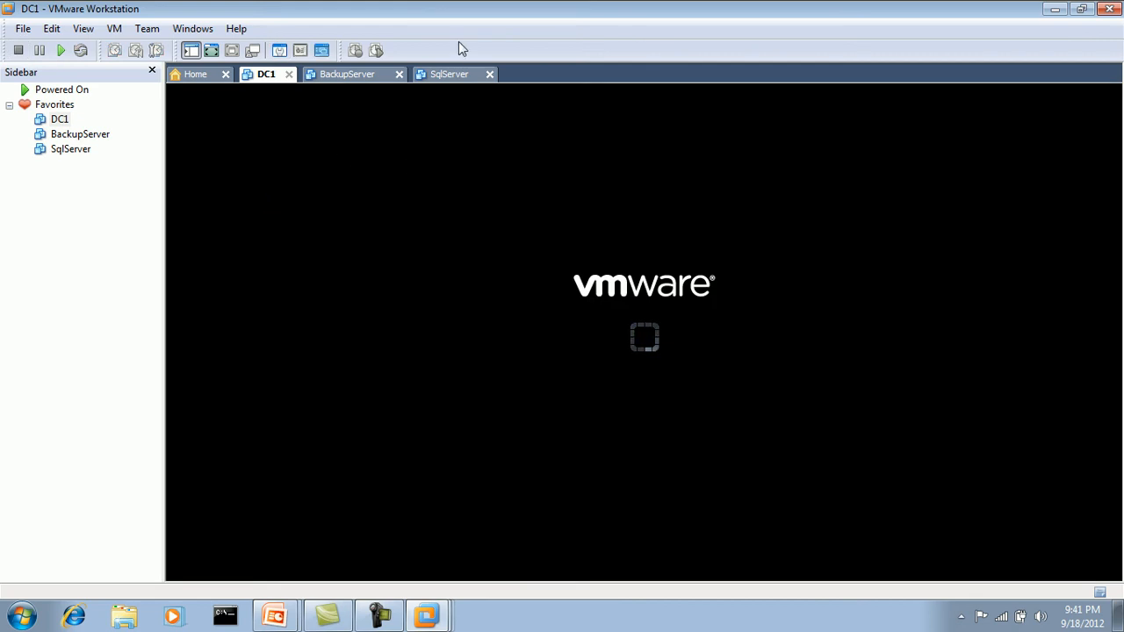
click(451, 75)
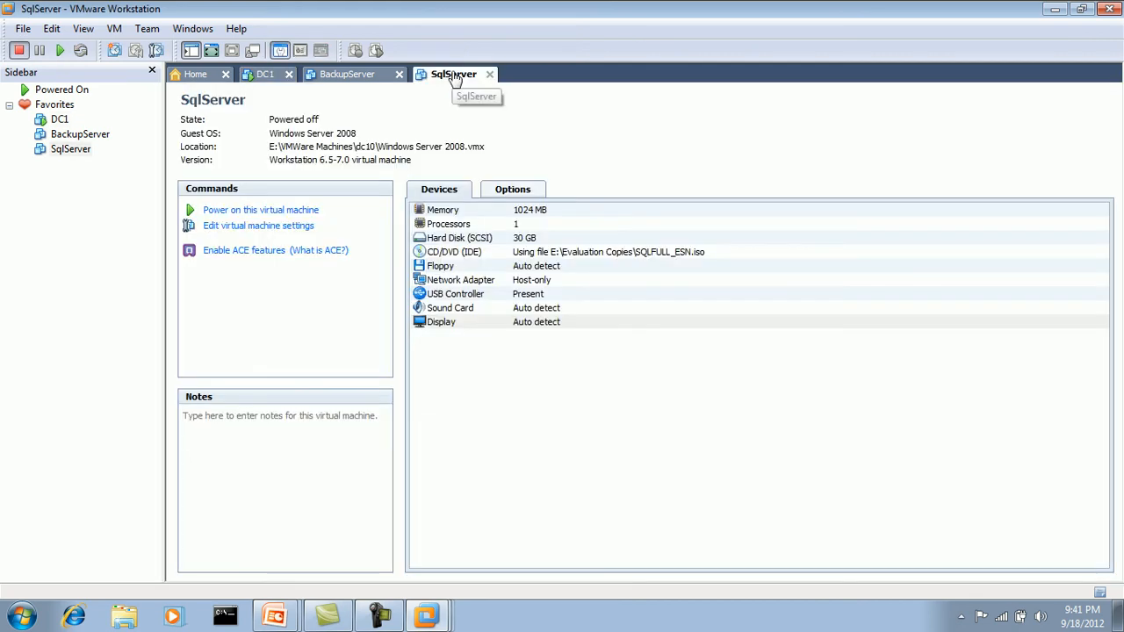
click(313, 212)
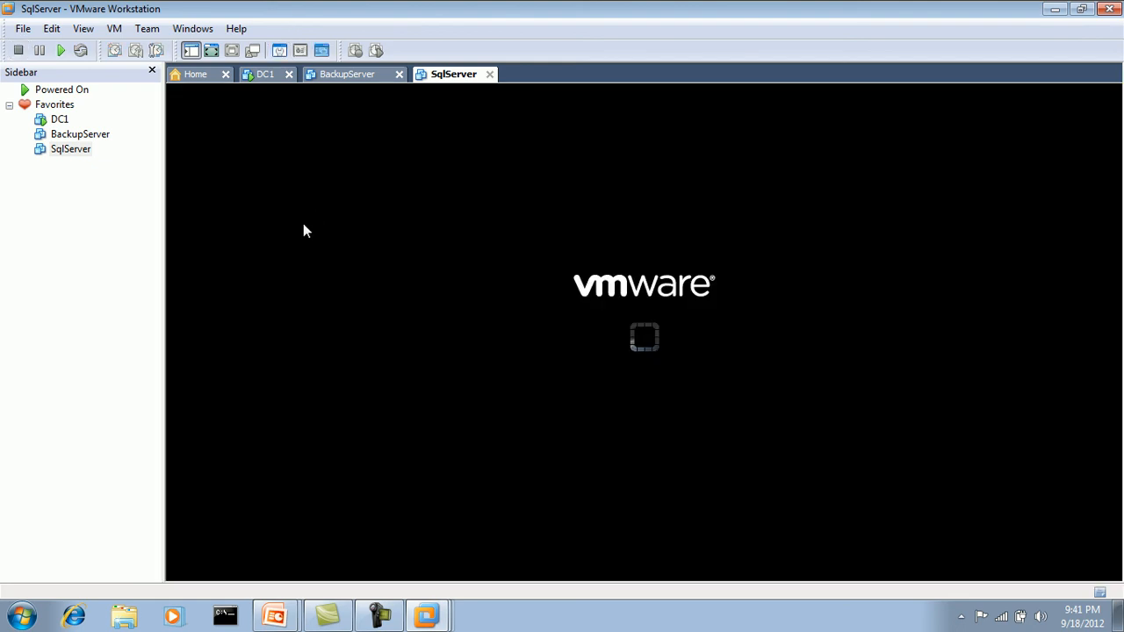
click(269, 77)
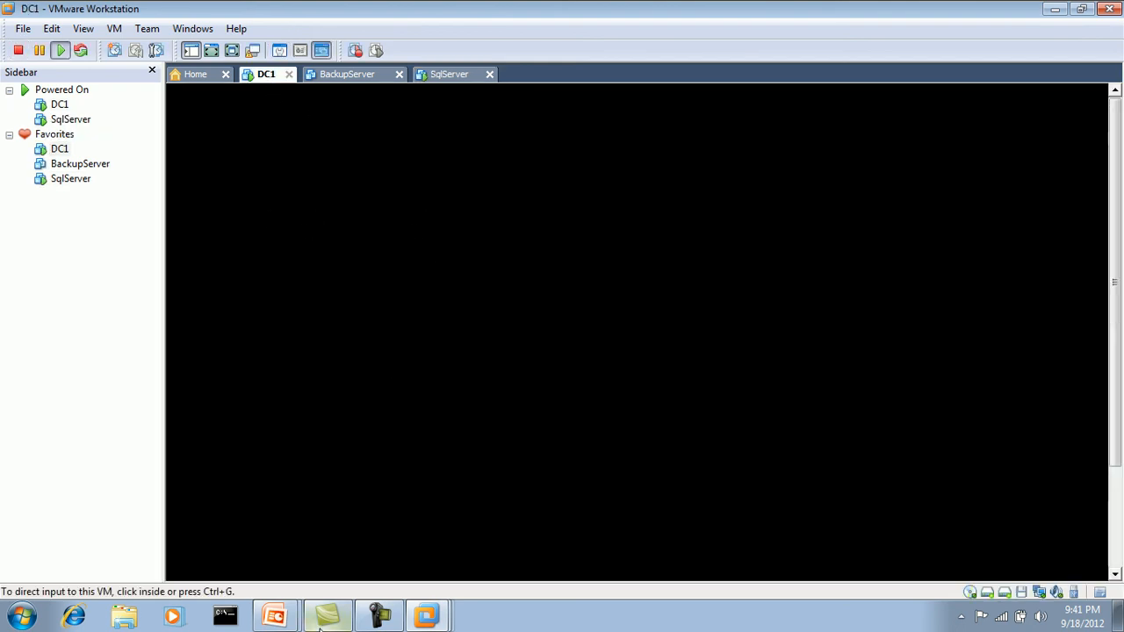
click(379, 613)
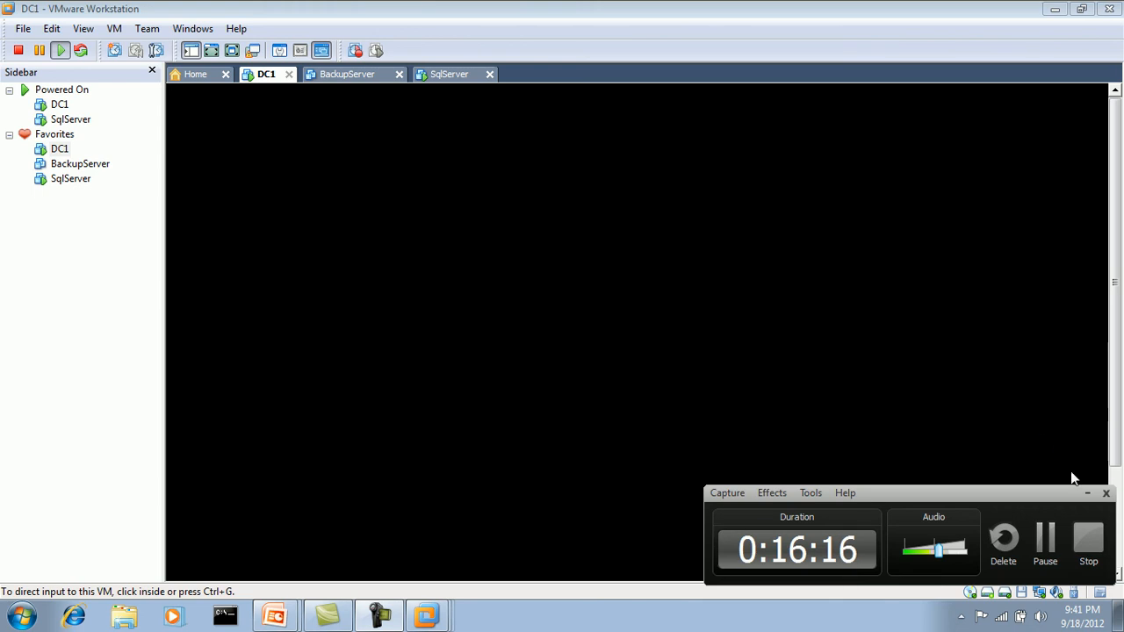
click(1086, 494)
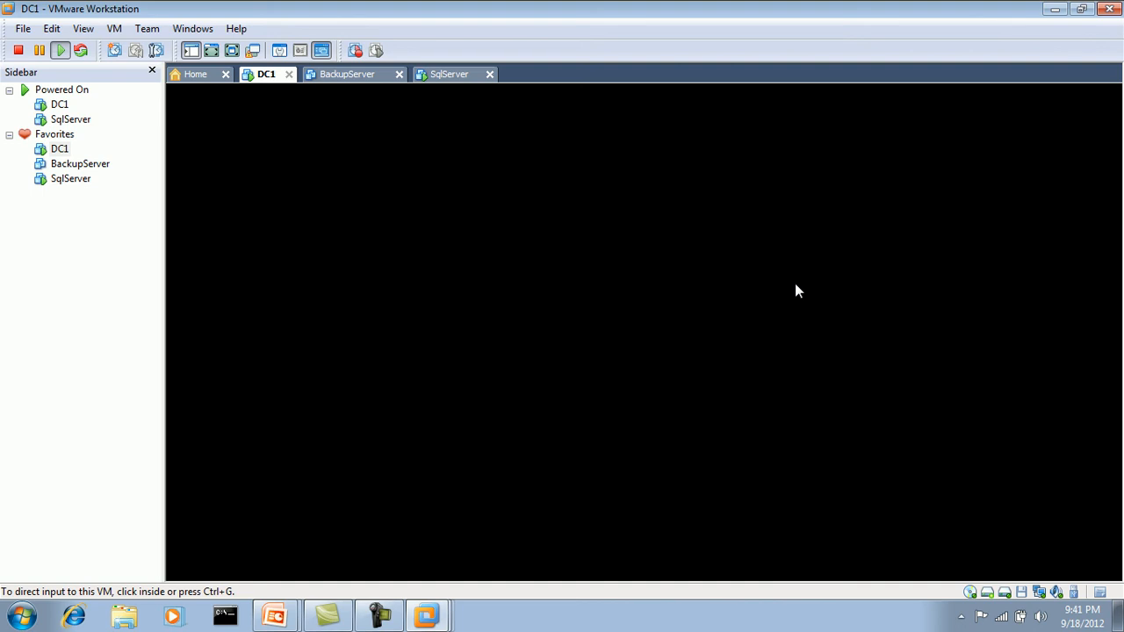
Step: Examine the physical drive and ISO image file options of DC1's CD/DVD device, discarding any changes
double_click(971, 597)
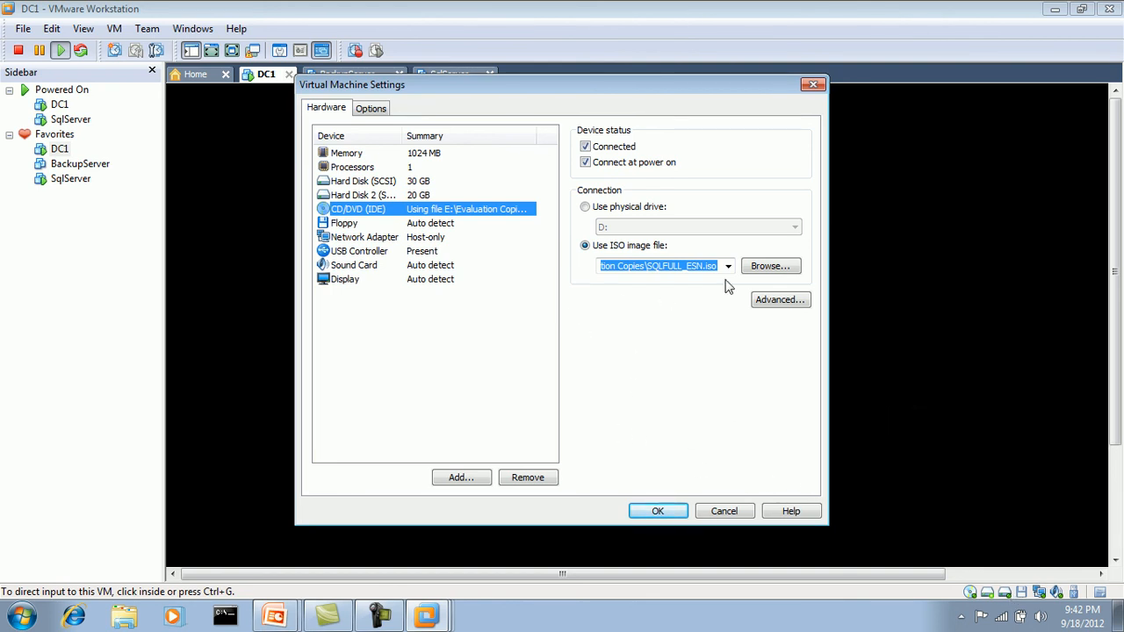
click(600, 211)
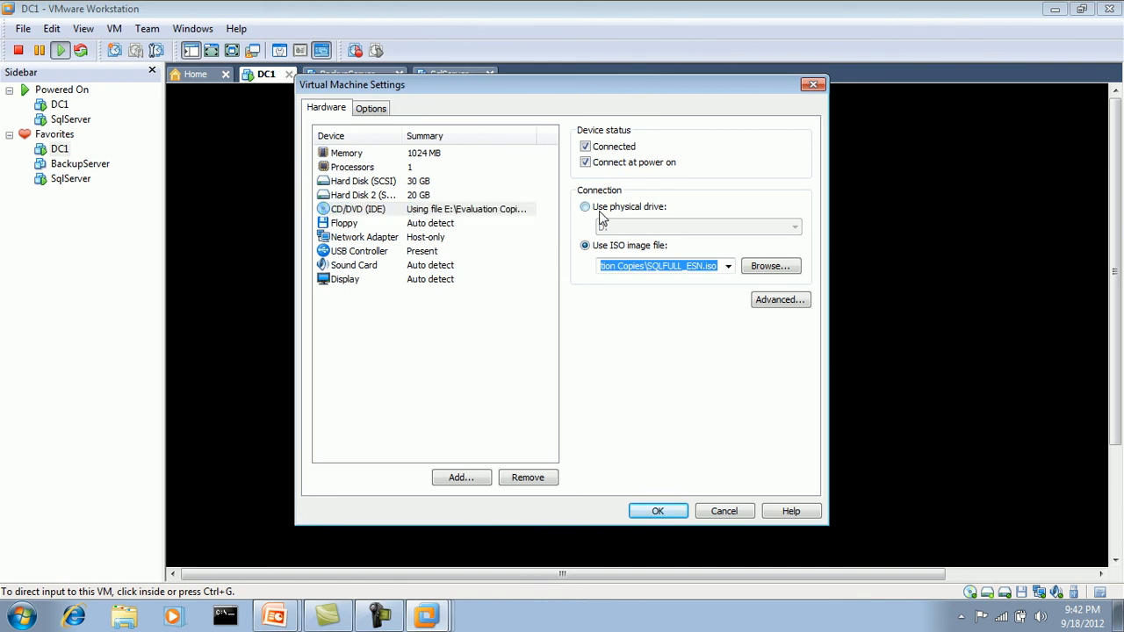
click(625, 227)
click(626, 227)
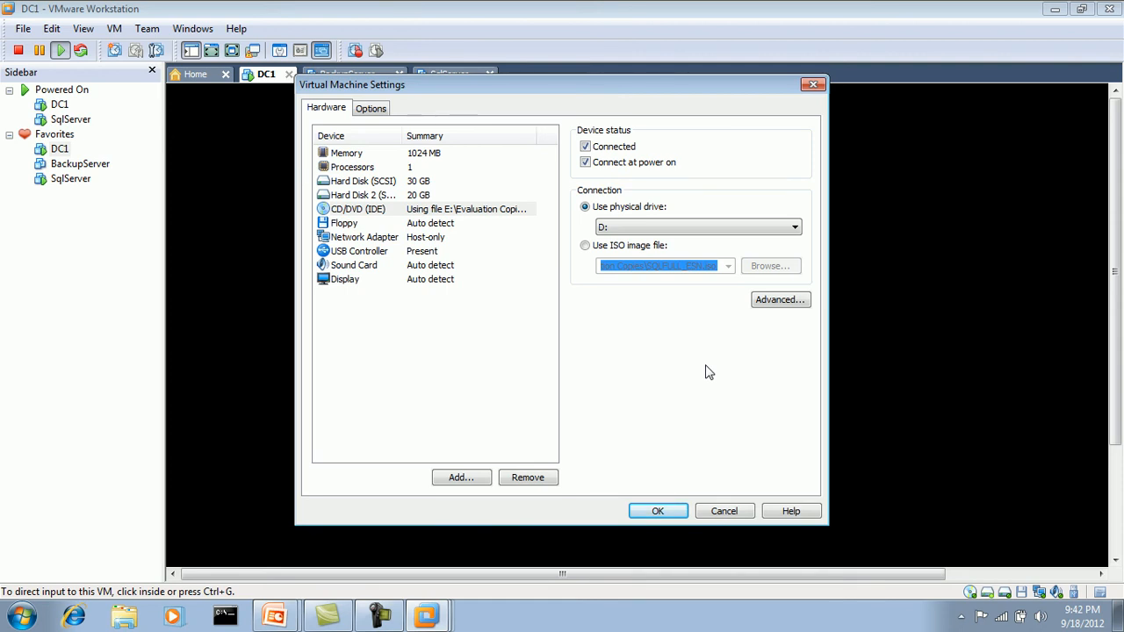
click(583, 246)
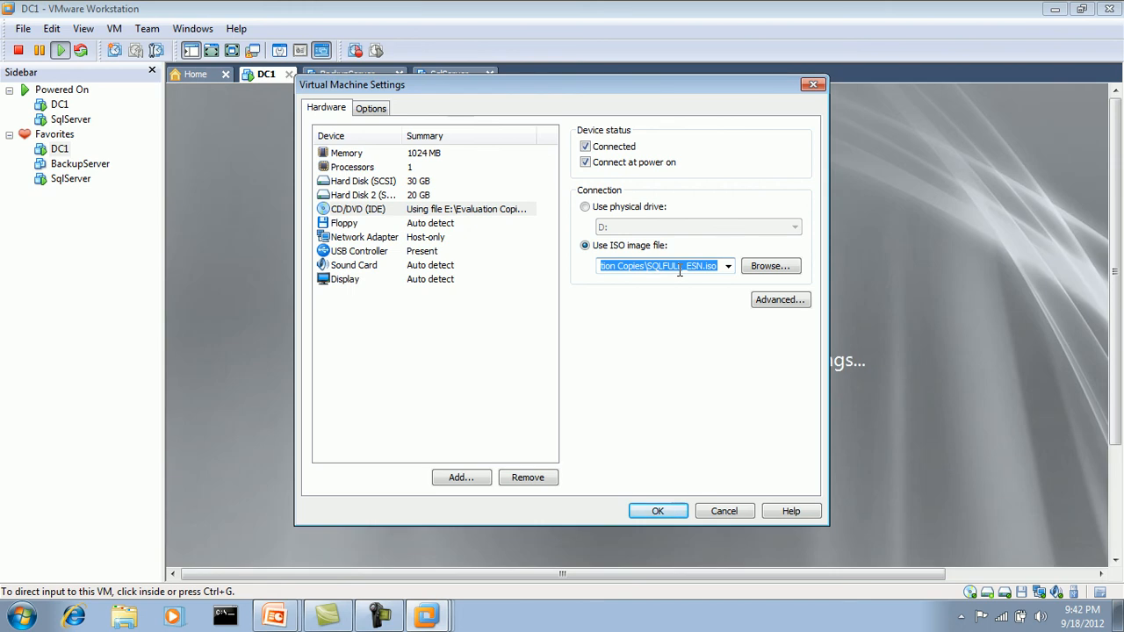
click(720, 513)
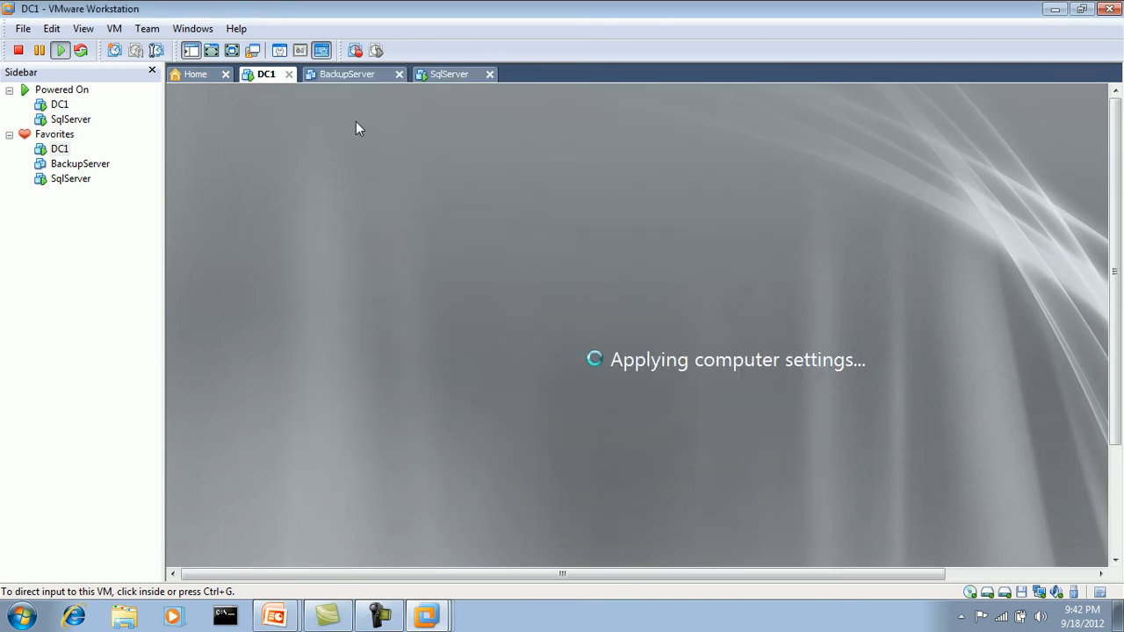
Step: Check the startup progress of SqlServer and DC1, and display the BackupServer summary
click(453, 76)
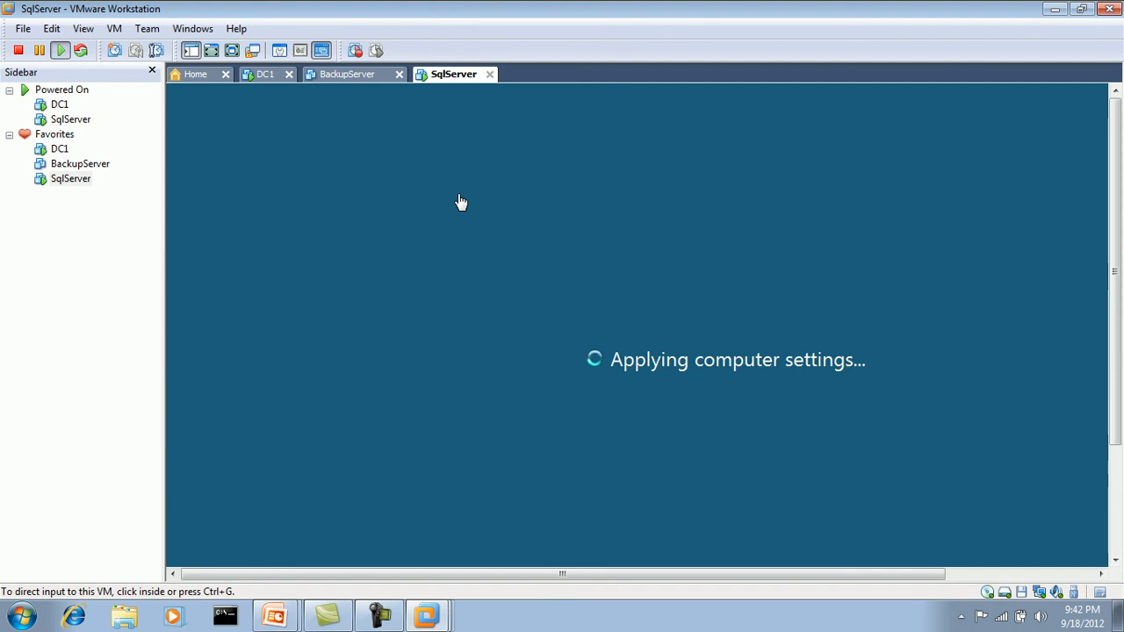
click(269, 85)
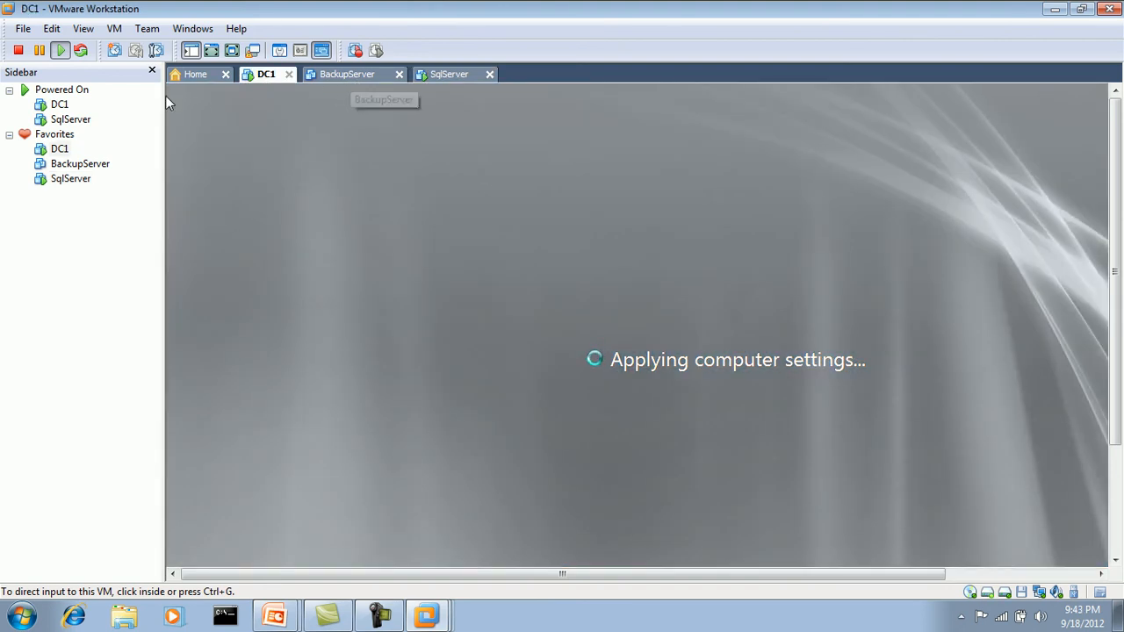
click(102, 170)
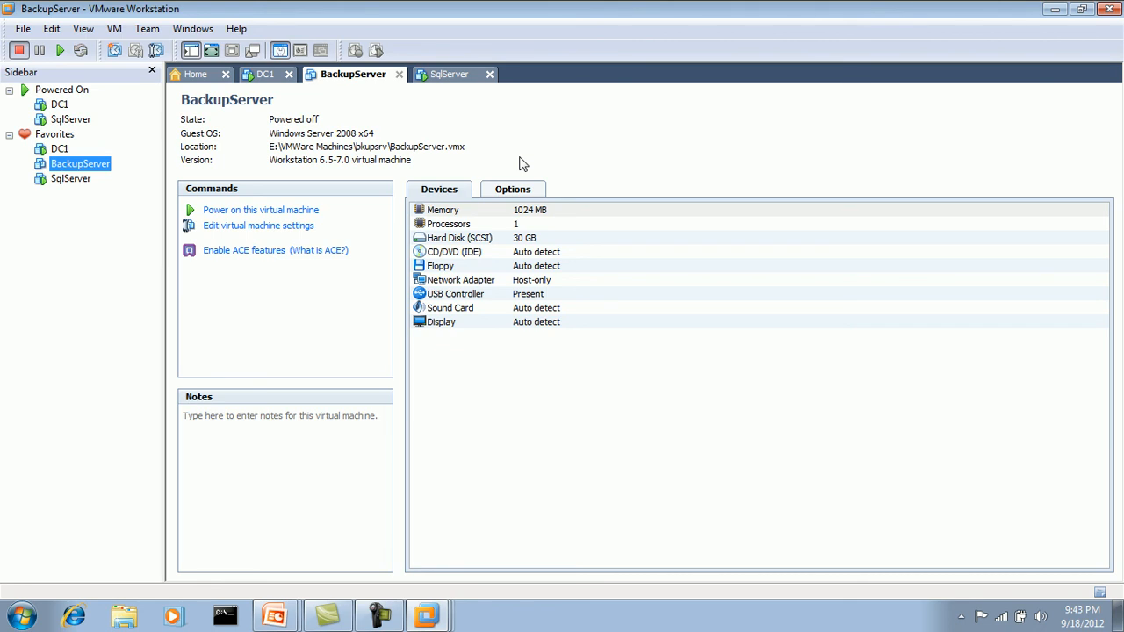
Step: Switch to PowerPoint, close Presentation1 without saving it and minimize the remaining presentation
click(275, 618)
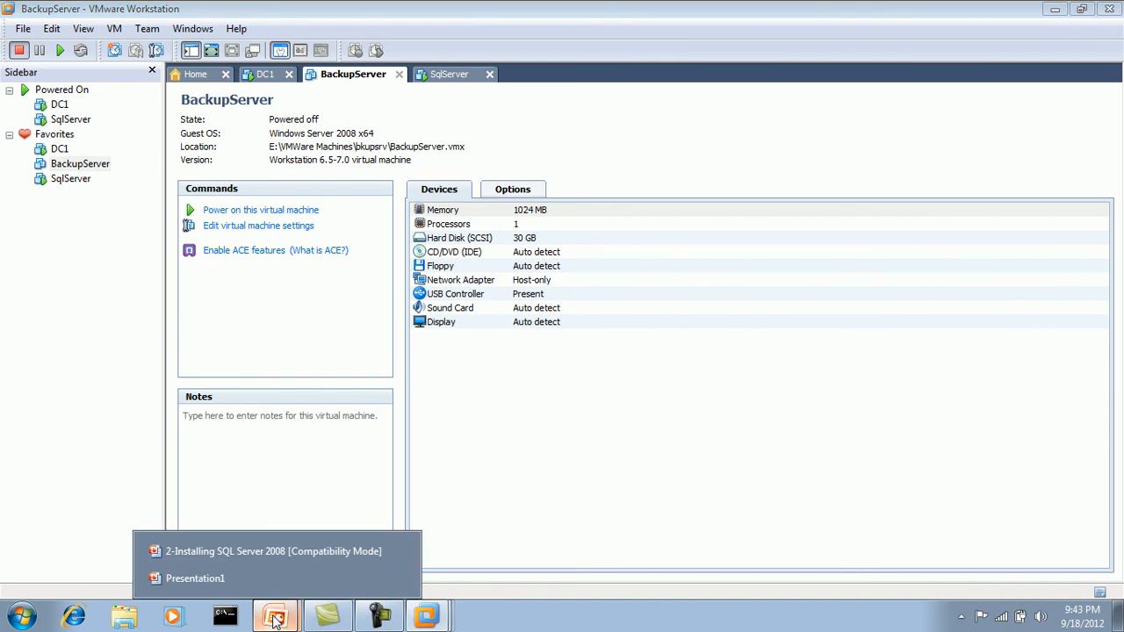
click(257, 585)
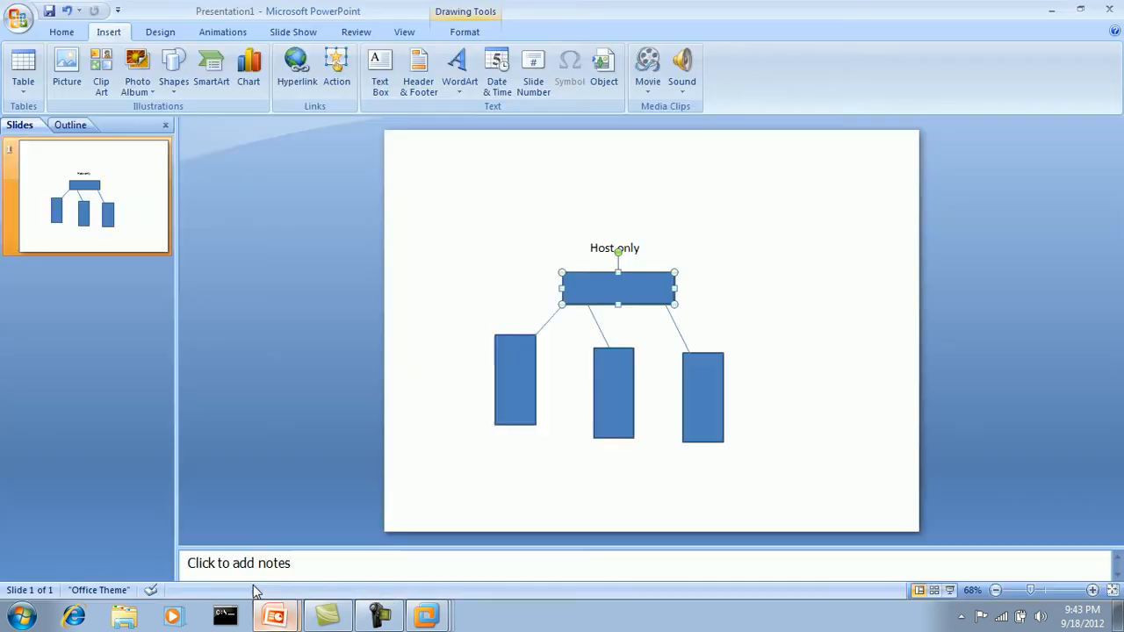
click(1109, 9)
click(576, 353)
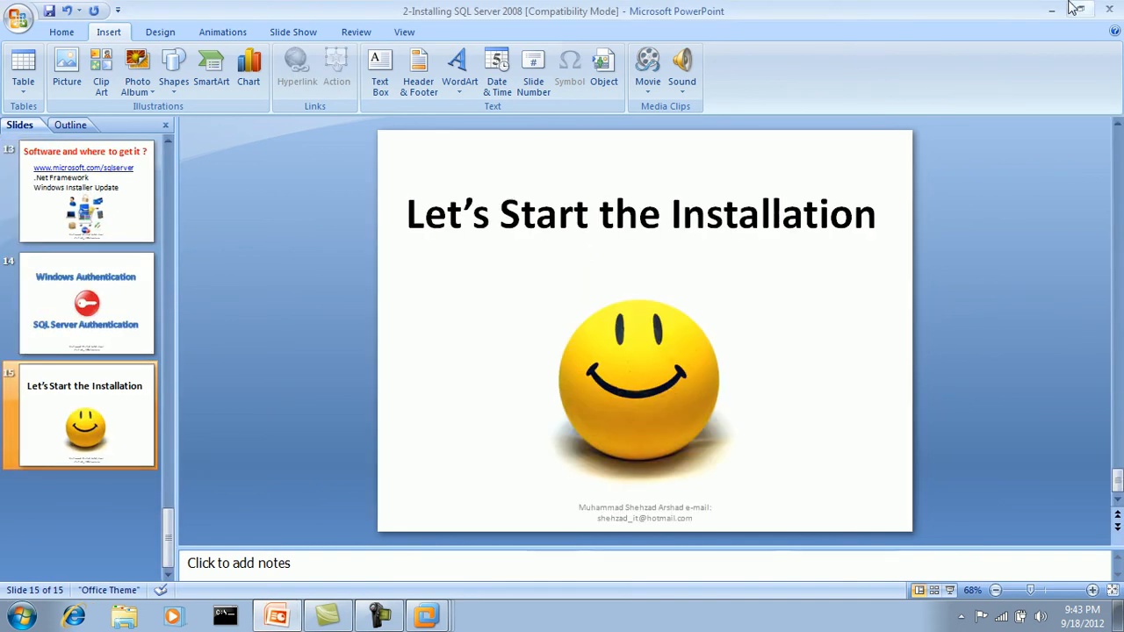
click(1051, 11)
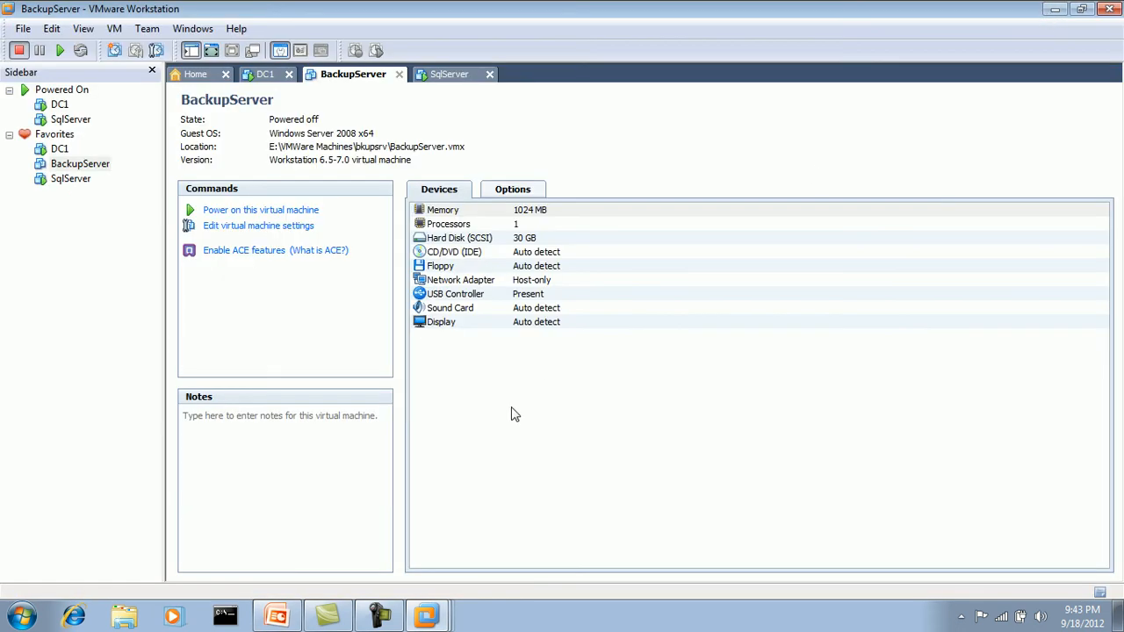
Step: Return to the DC1 console and dismiss the logon error message
click(263, 79)
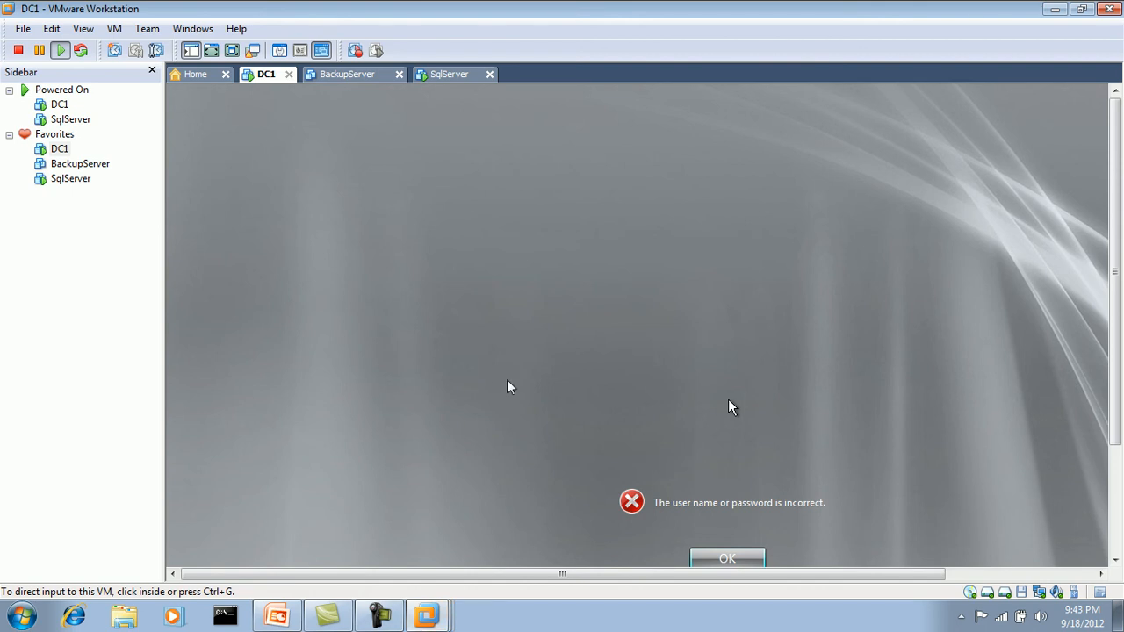
click(728, 406)
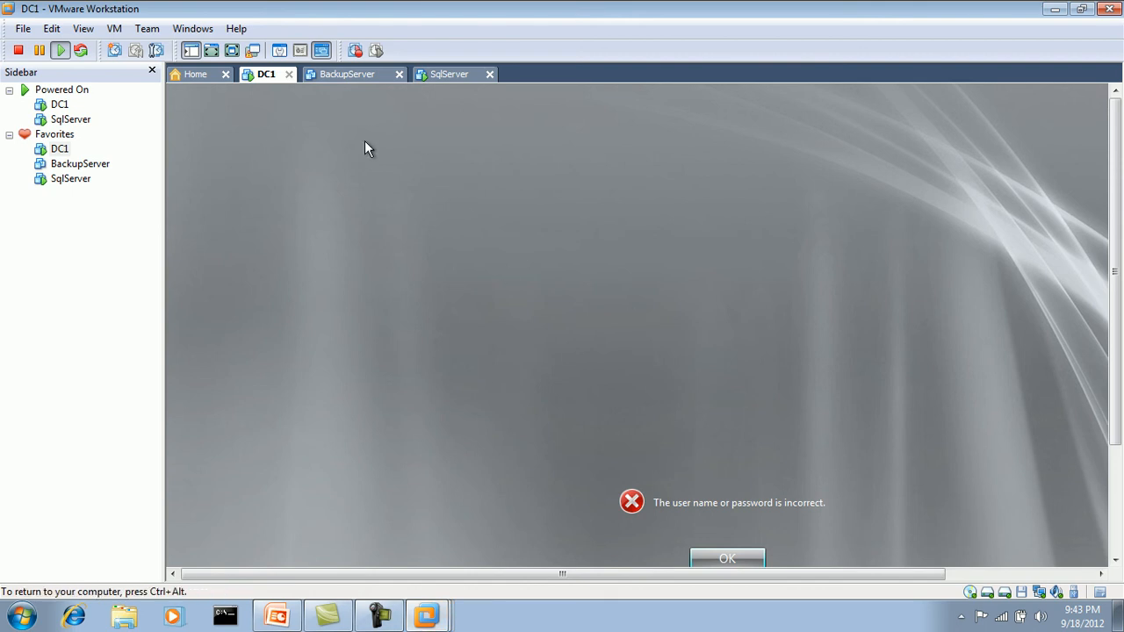
key(ctrl+alt)
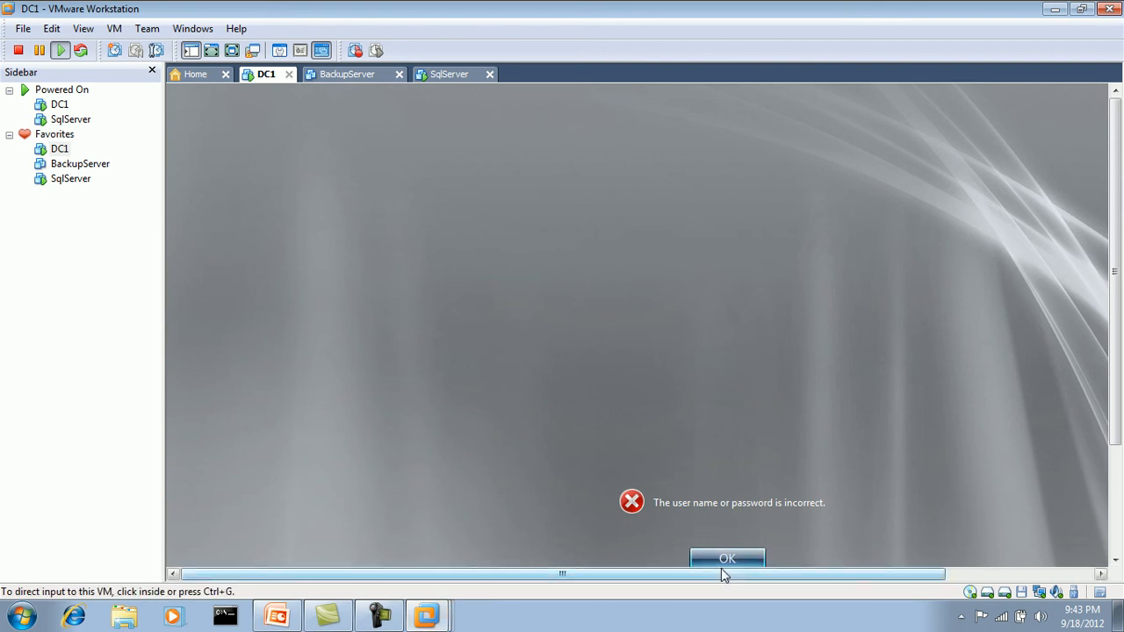
click(727, 560)
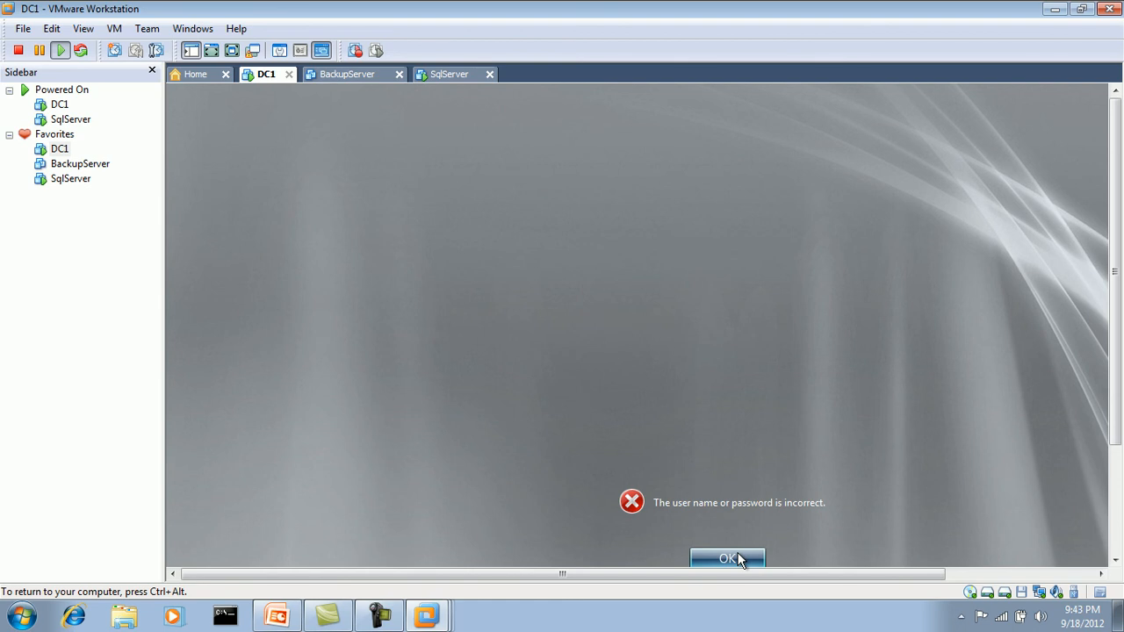
click(737, 559)
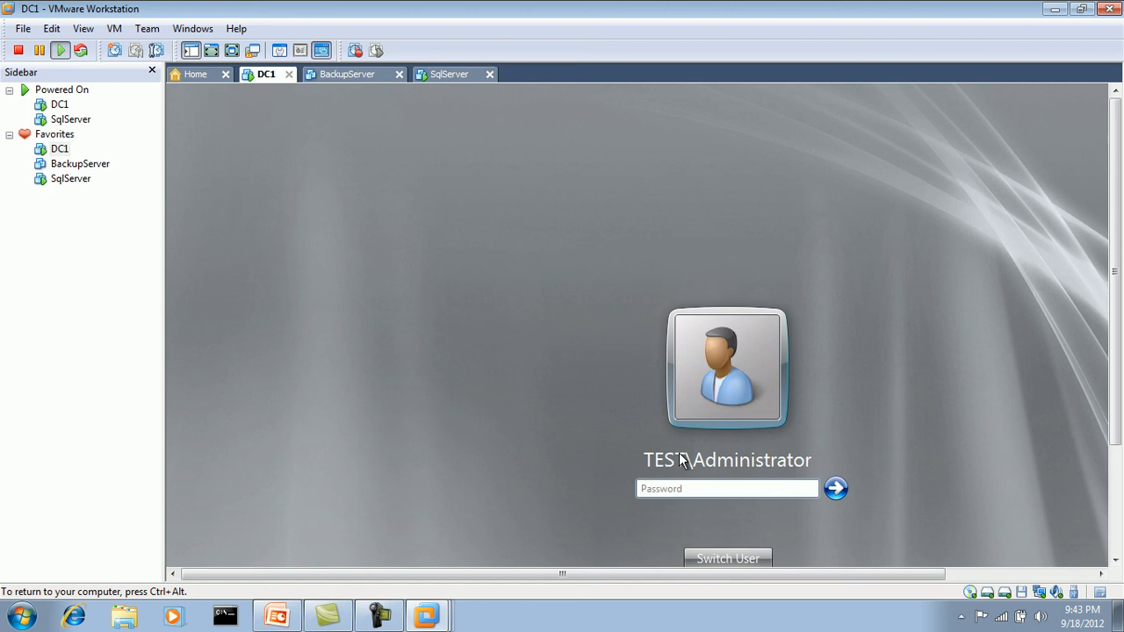
Step: Log on to DC1 as TEST\Administrator by entering the account password
drag(1115, 365, 1115, 435)
click(695, 393)
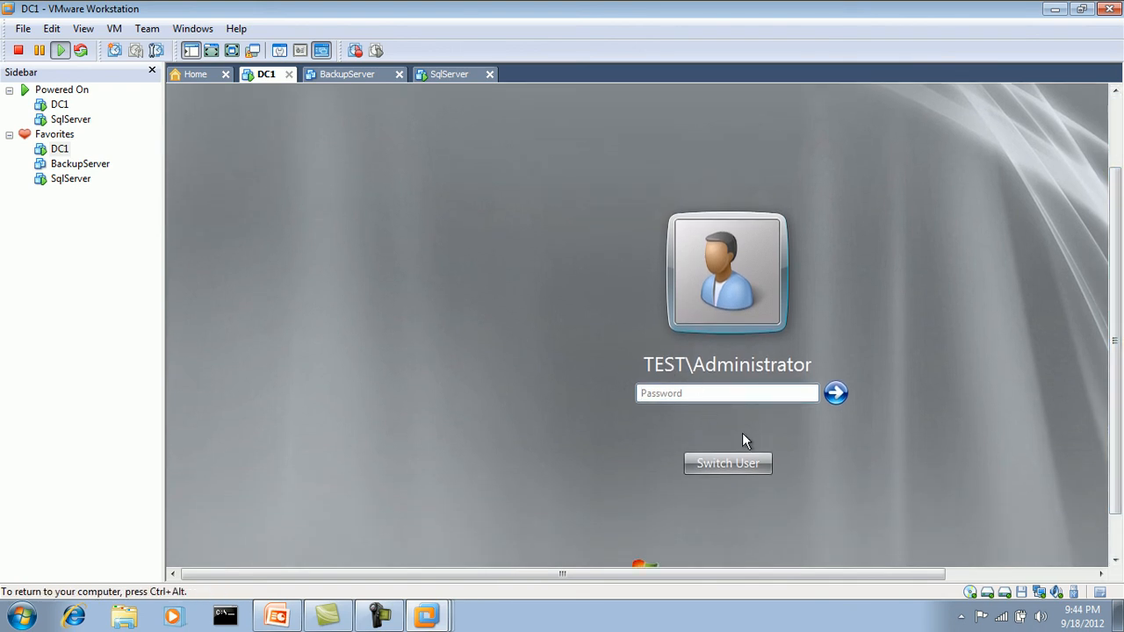
click(733, 396)
text(•••••)
key(Return)
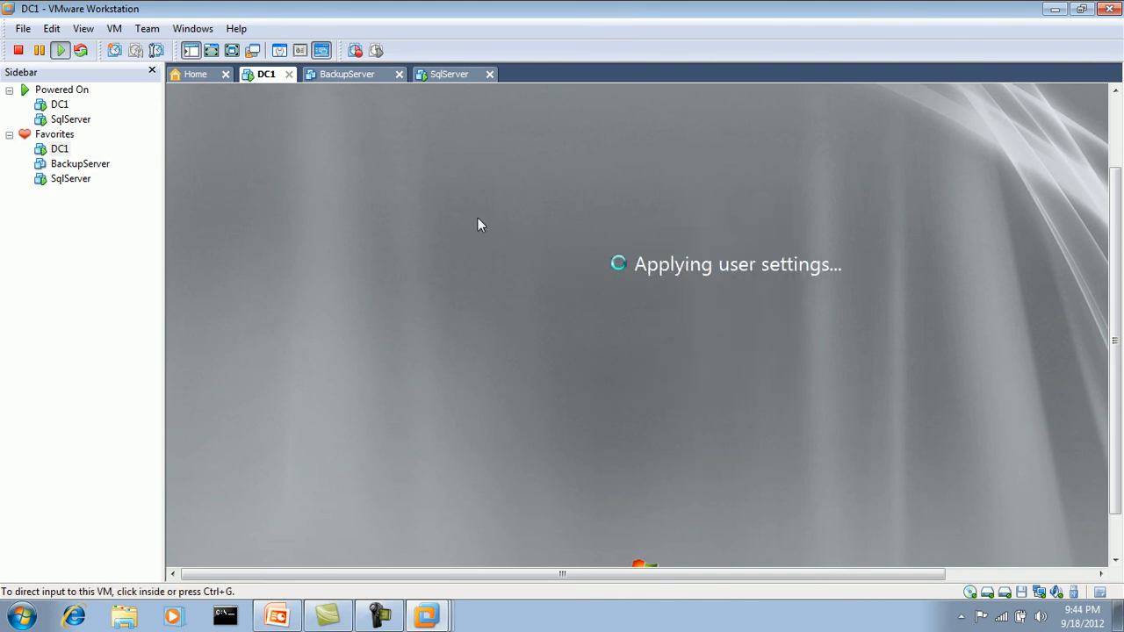
Step: Check whether SqlServer has started and display the DC1 virtual machine in full-screen mode
click(448, 75)
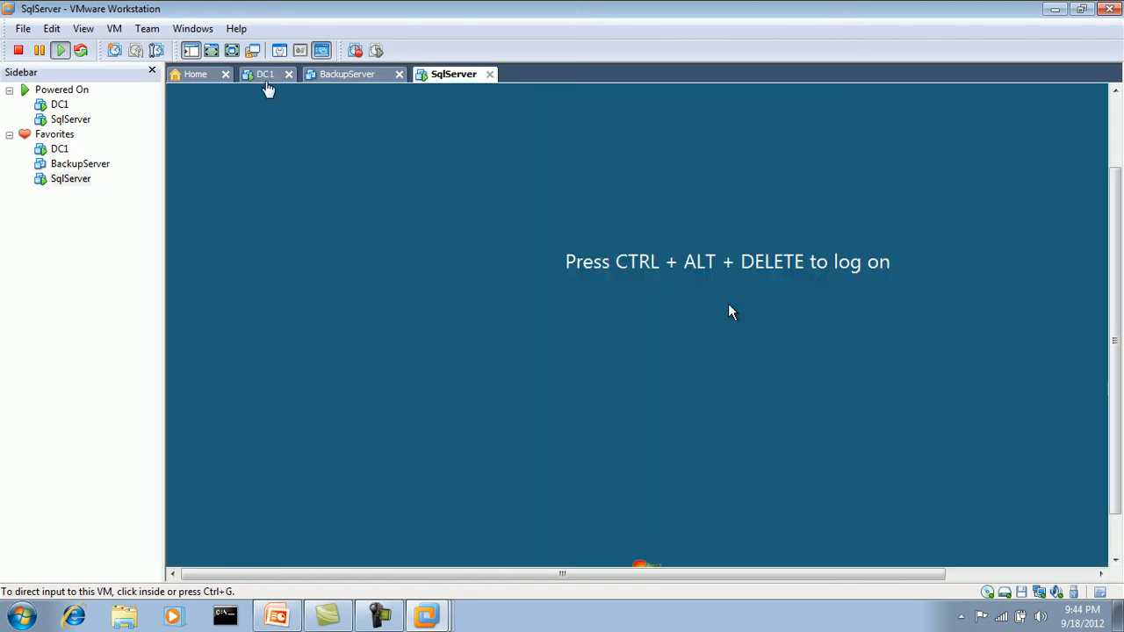
click(265, 78)
click(228, 46)
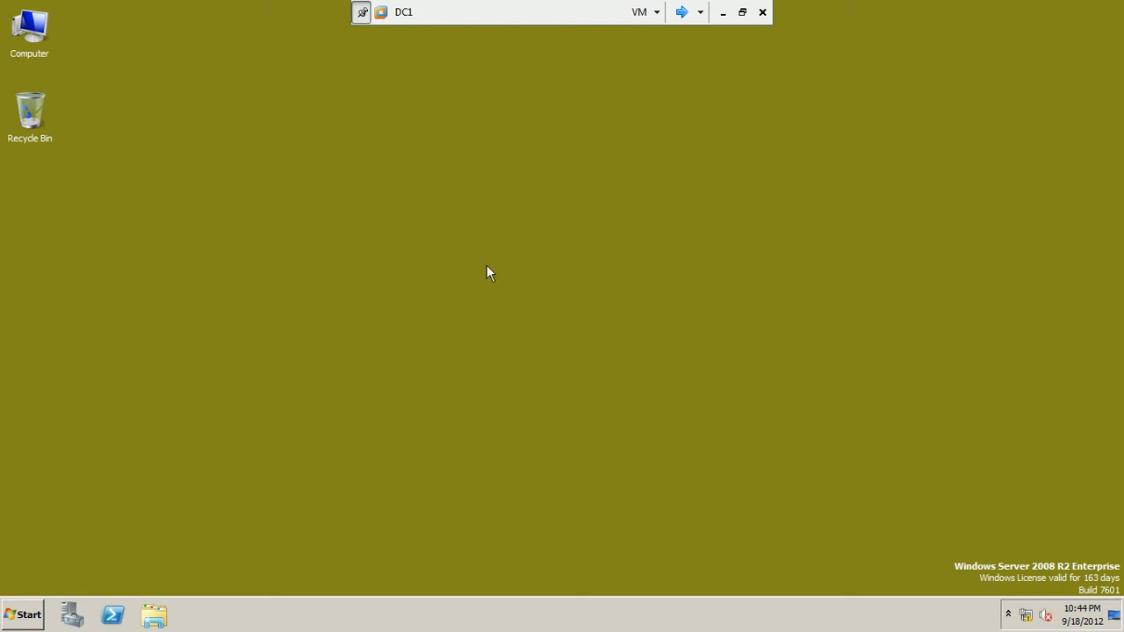
Step: Review DC1's system properties, including its Windows edition, computer name and domain, and close the window
right_click(22, 41)
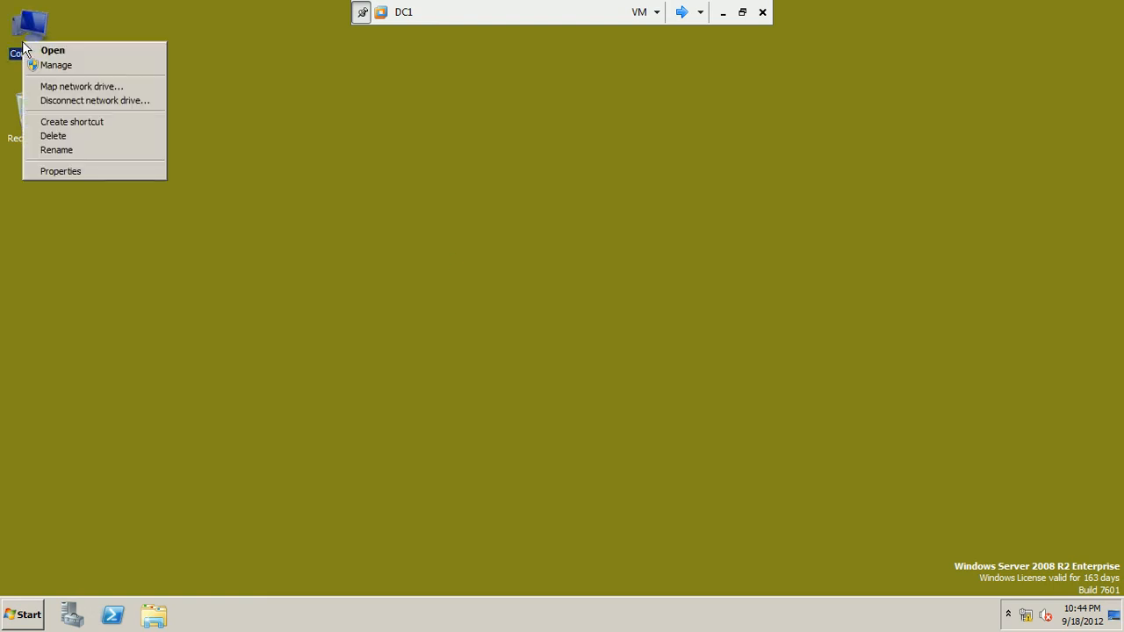
click(64, 172)
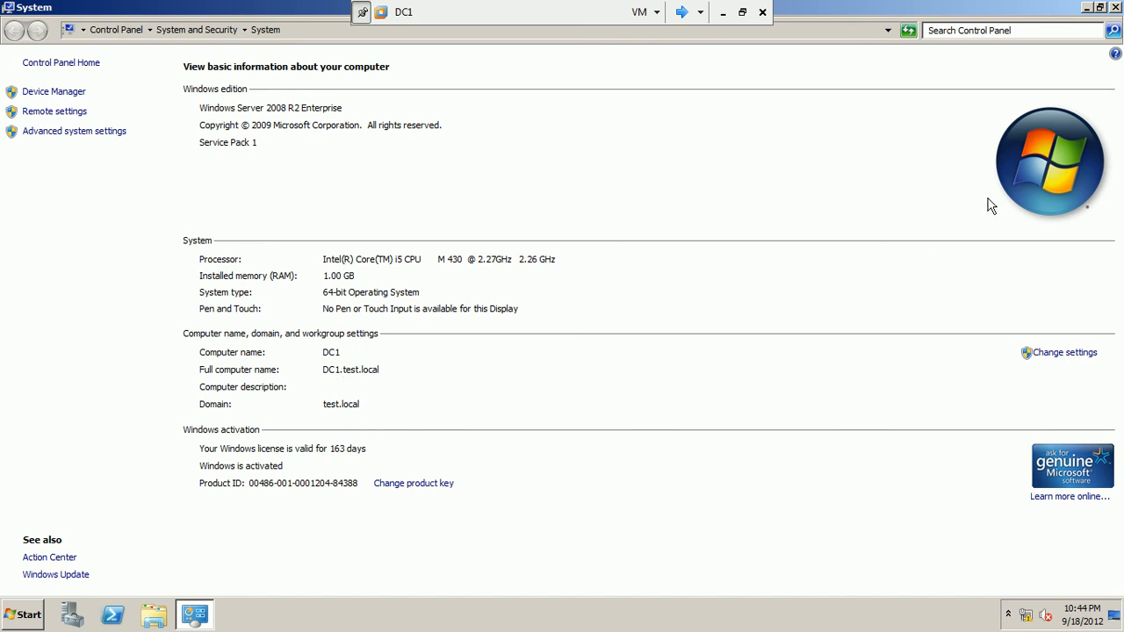
click(1116, 7)
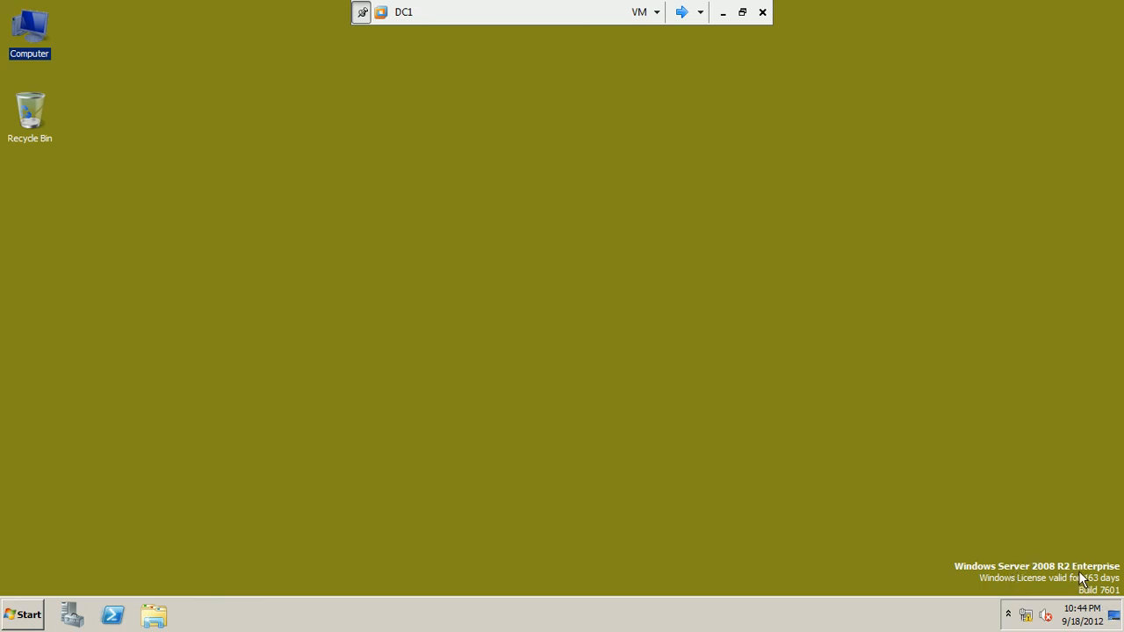
click(369, 177)
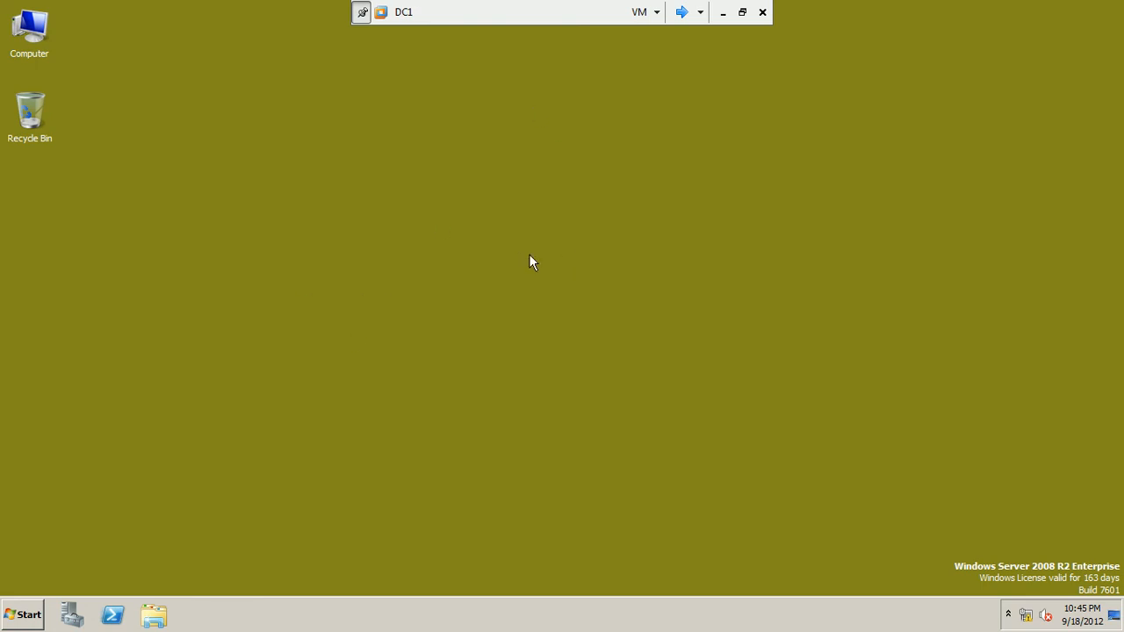
Step: Open Active Directory Users and Computers and display the Computers container of the test.local domain
click(23, 615)
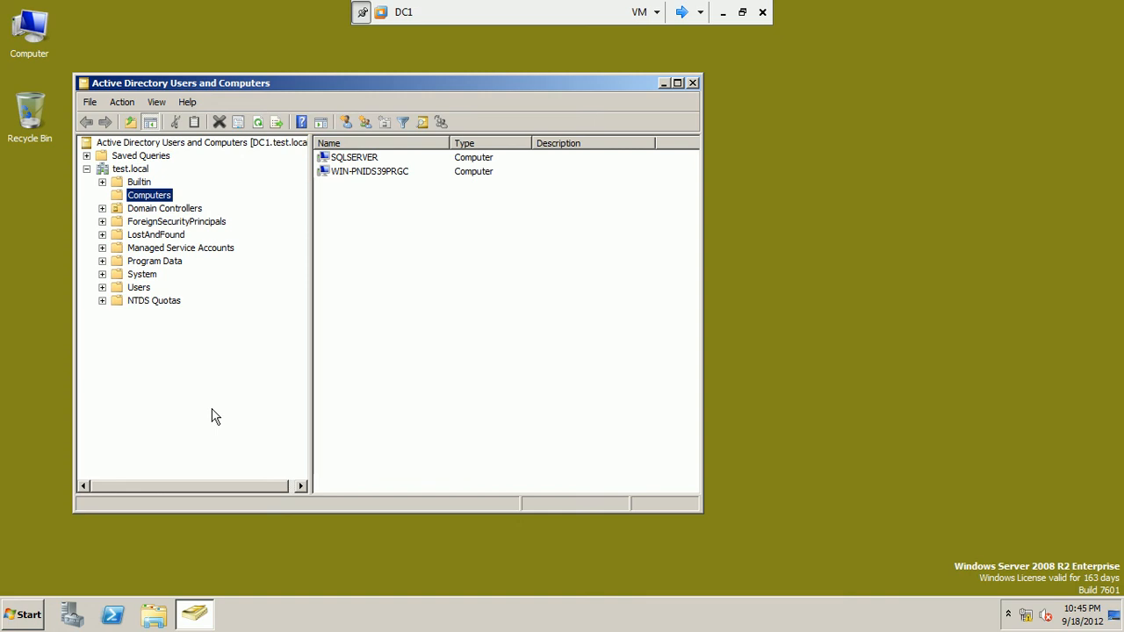
Step: Examine the SQLSERVER and WIN-PNIDS39PRGC accounts in the Computers container, and close Active Directory Users and Computers
click(354, 159)
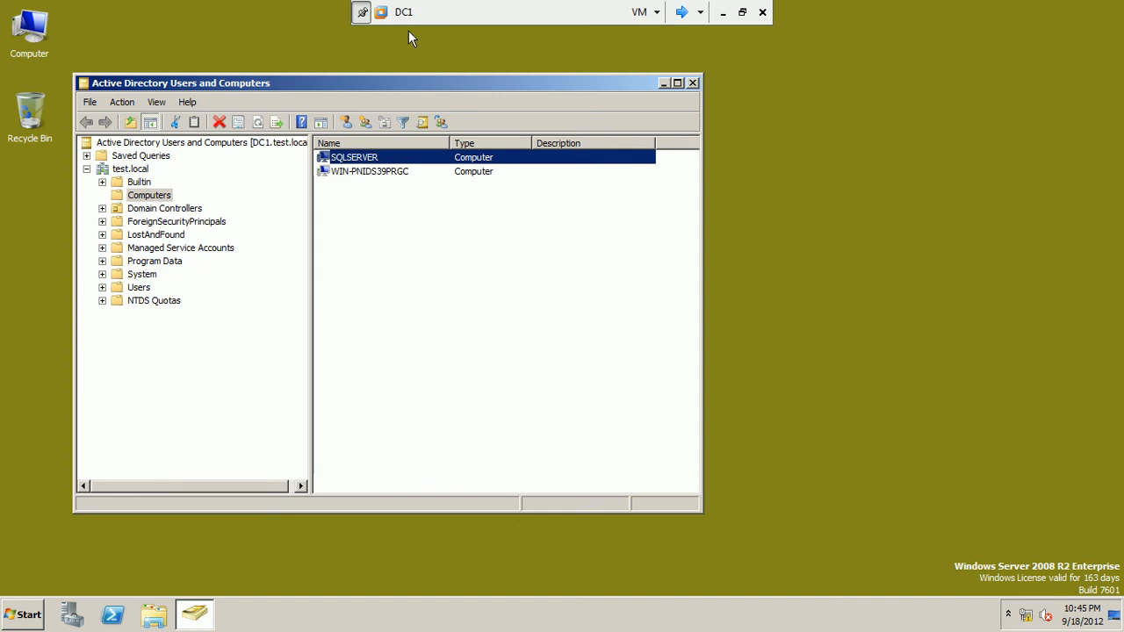
click(382, 174)
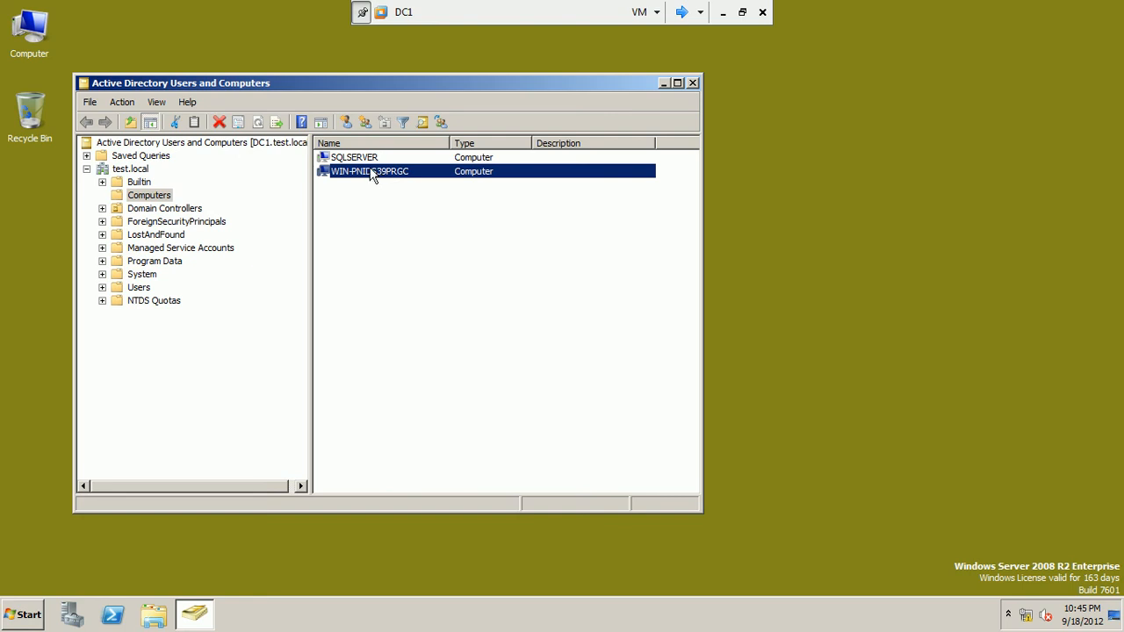
click(375, 158)
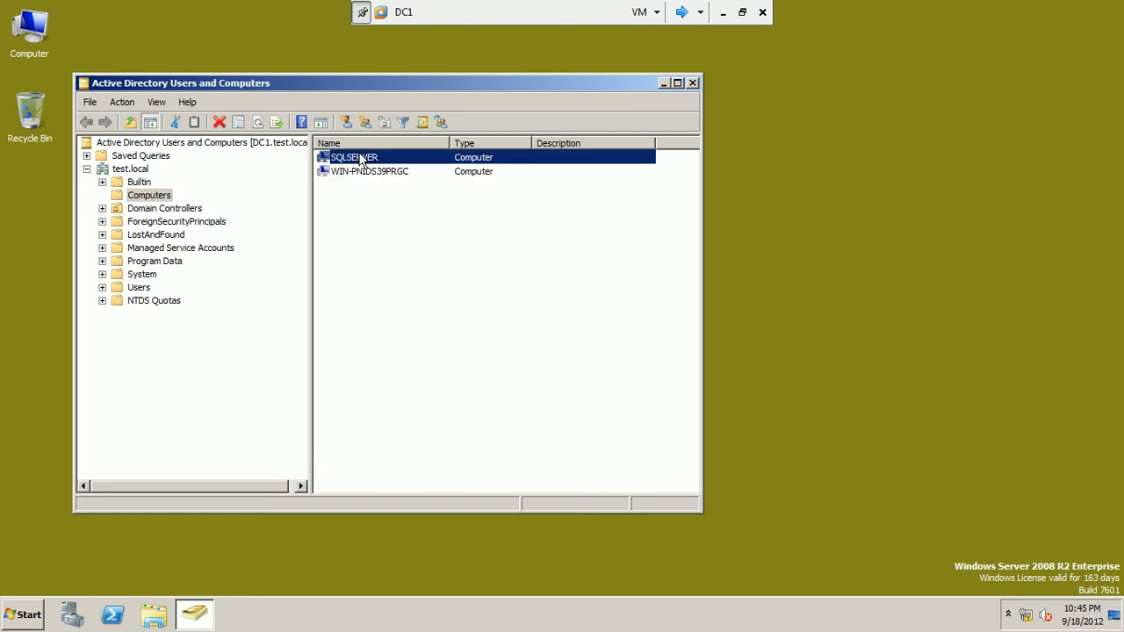
click(693, 83)
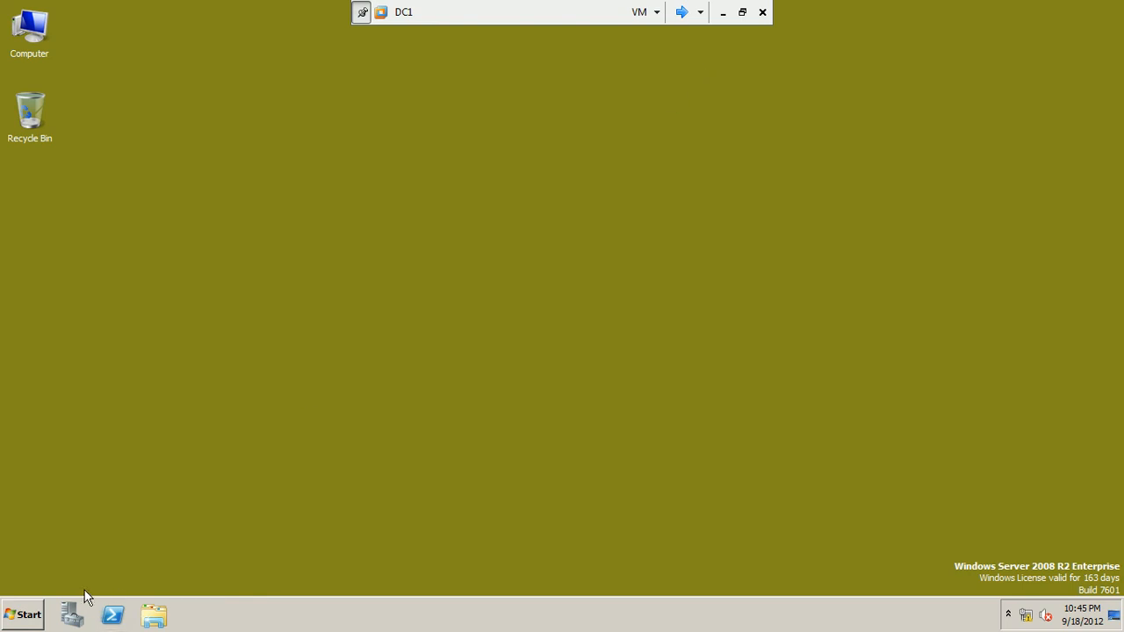
Step: Check DC1's IP configuration by running ipconfig in Command Prompt, and close the window
click(28, 614)
click(87, 279)
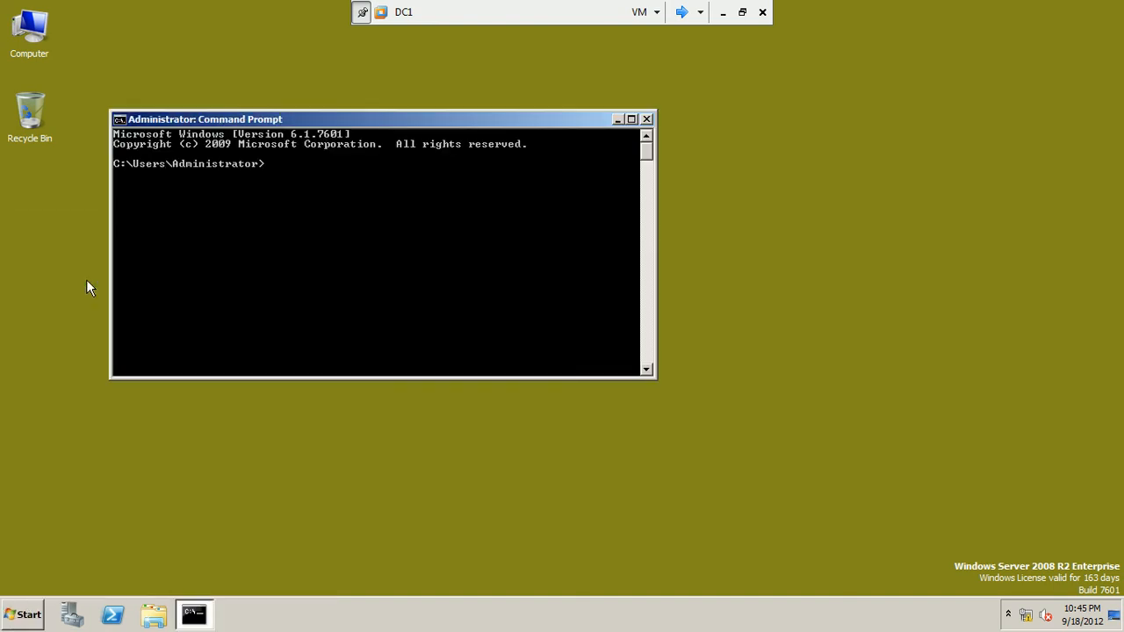
text(ipconfig)
key(Return)
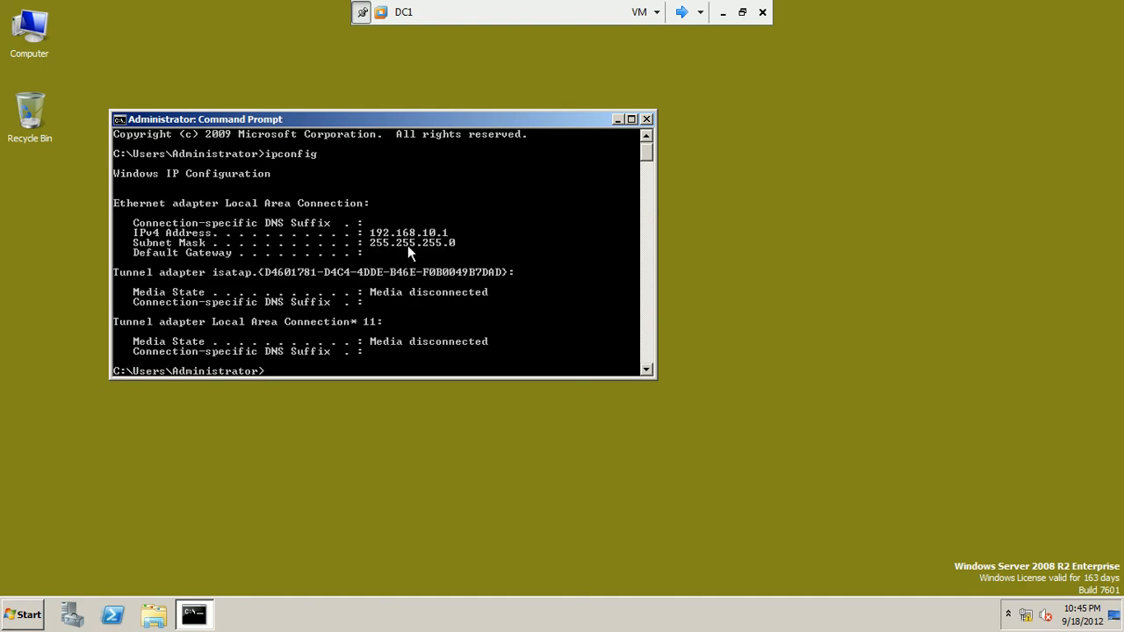
click(646, 118)
Step: Switch to the SqlServer virtual machine and log on as the test.local domain administrator by entering the account password
click(681, 11)
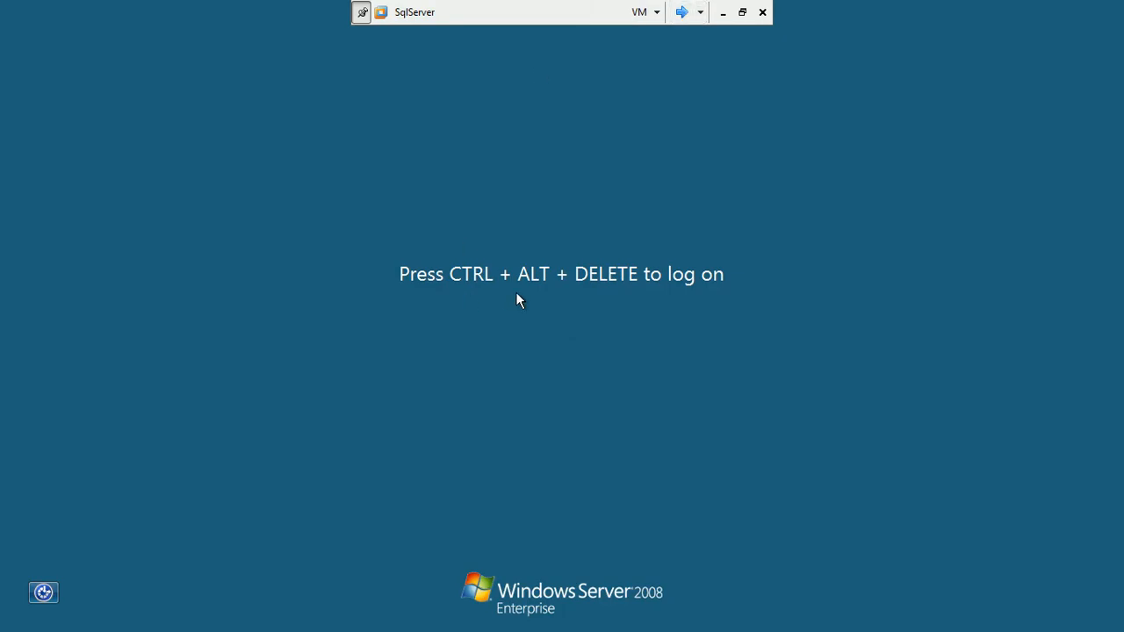
key(ctrl+alt+Delete)
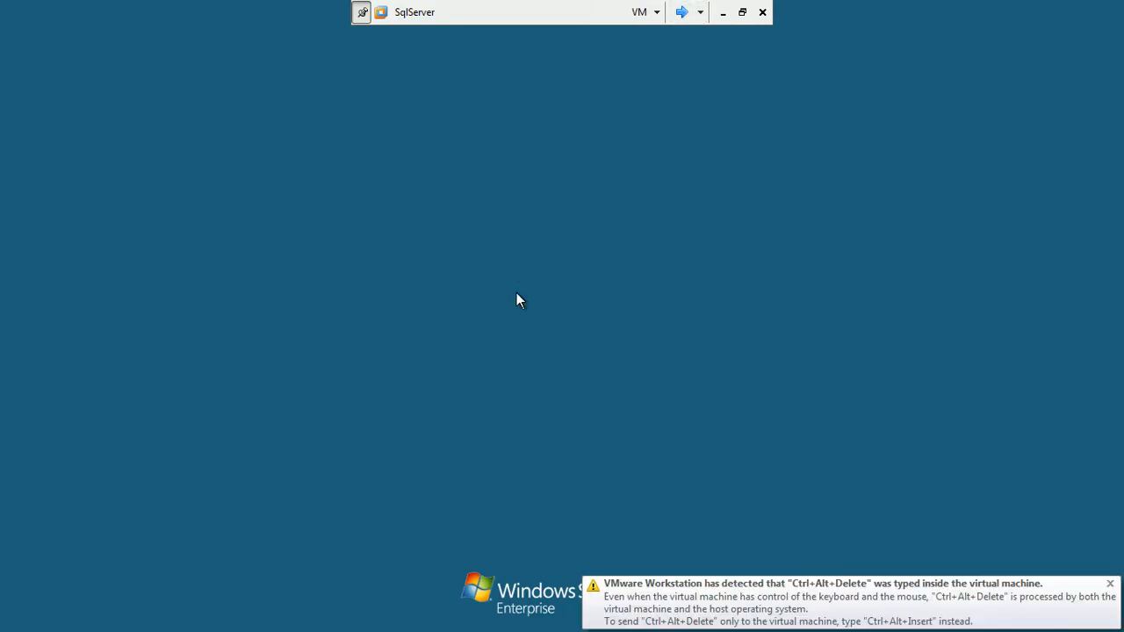
click(554, 405)
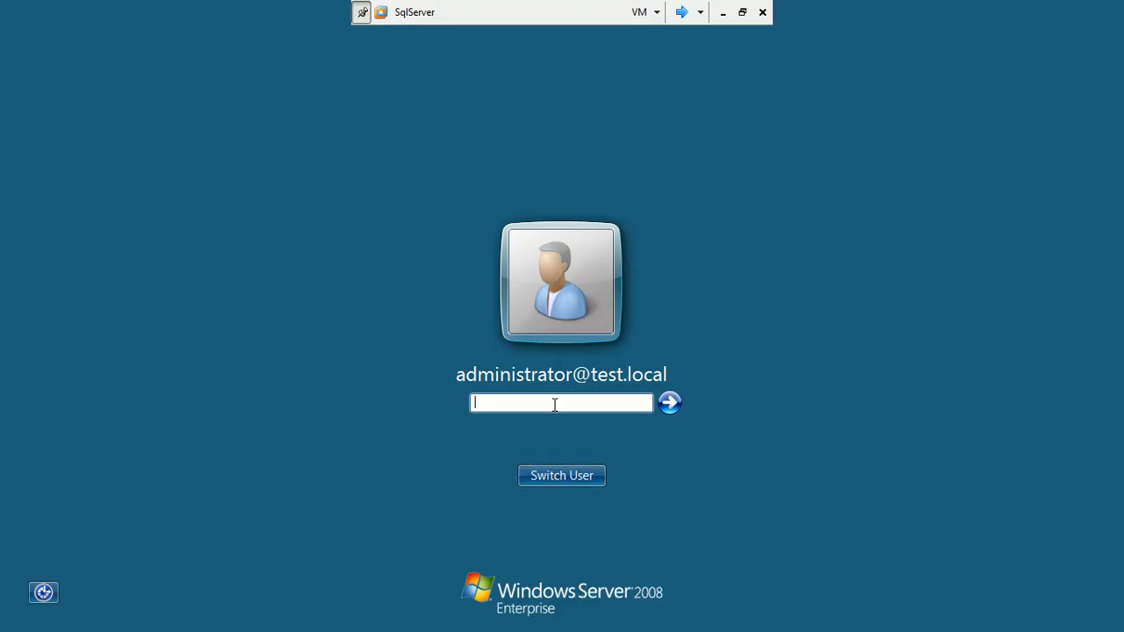
text(••••••••)
key(Return)
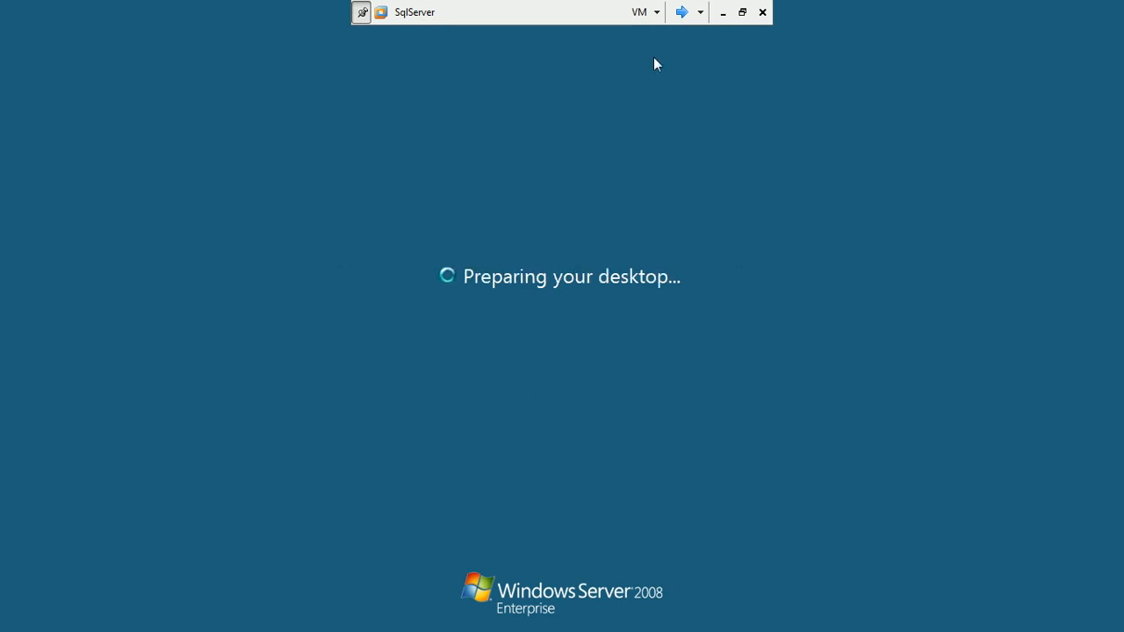
click(681, 13)
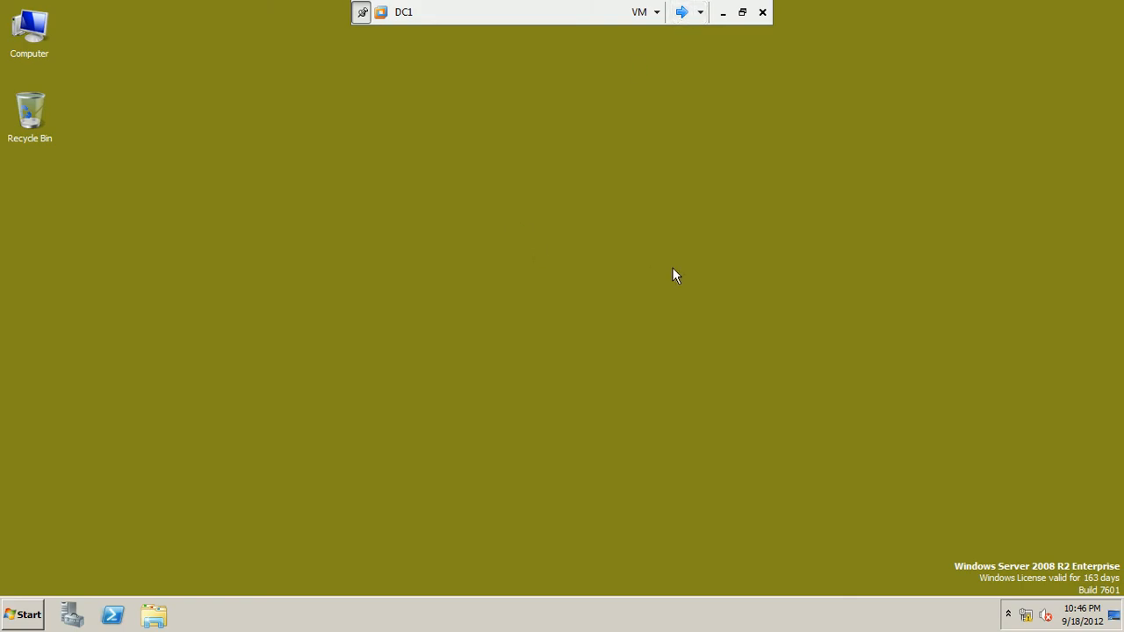
right_click(503, 248)
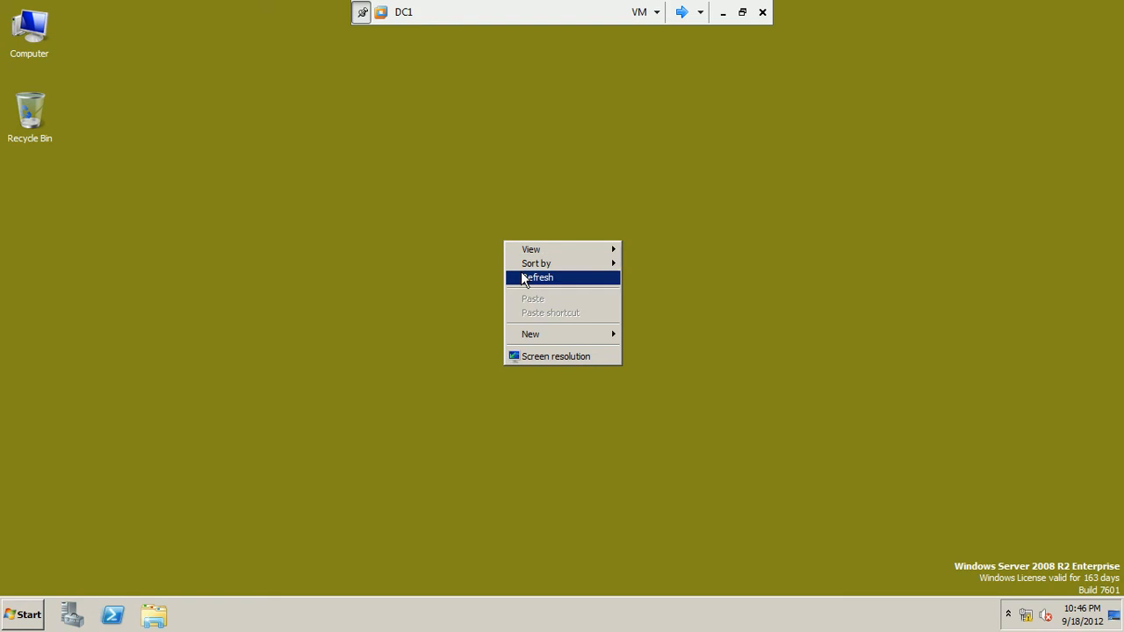
click(522, 274)
click(683, 11)
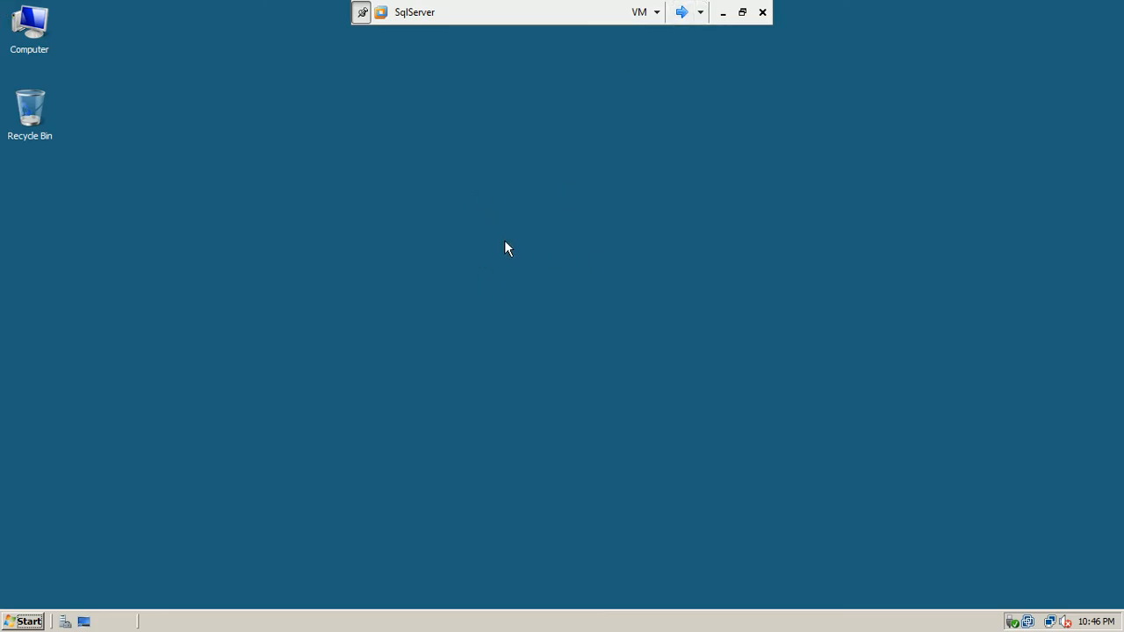
click(682, 14)
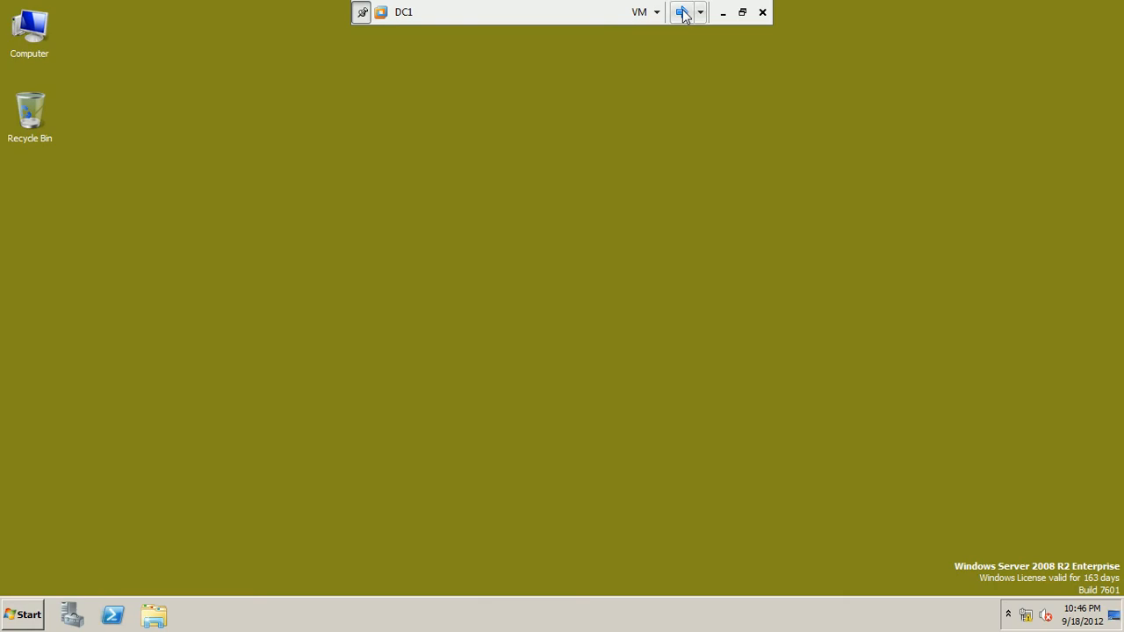
click(683, 13)
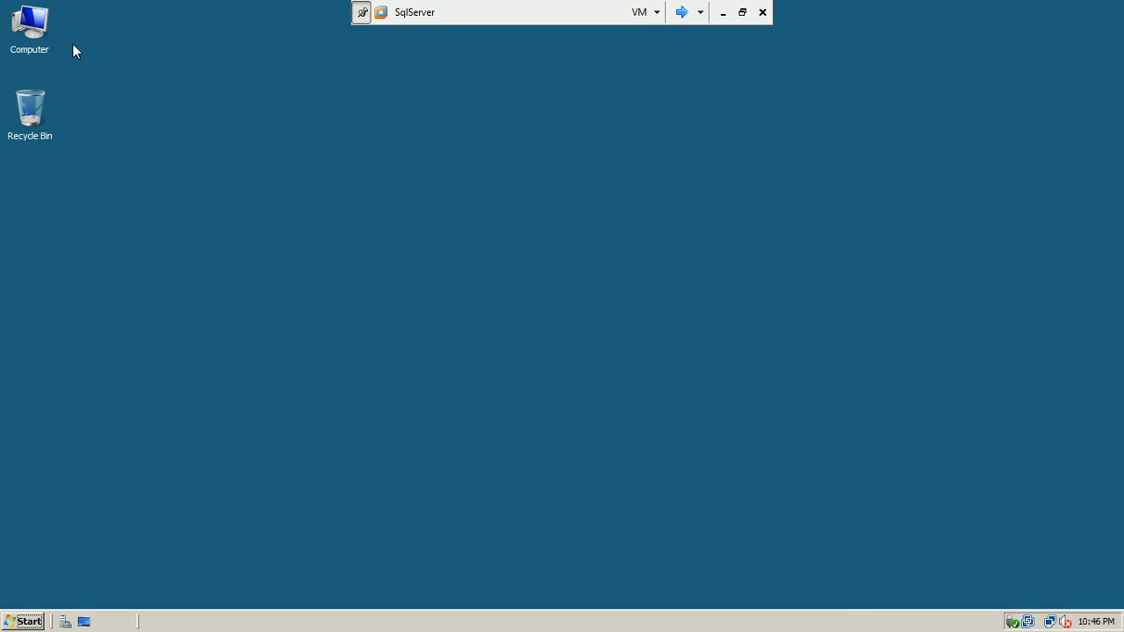
Step: Review SqlServer's system properties, including its Windows edition, computer name and domain, and close the window
right_click(39, 43)
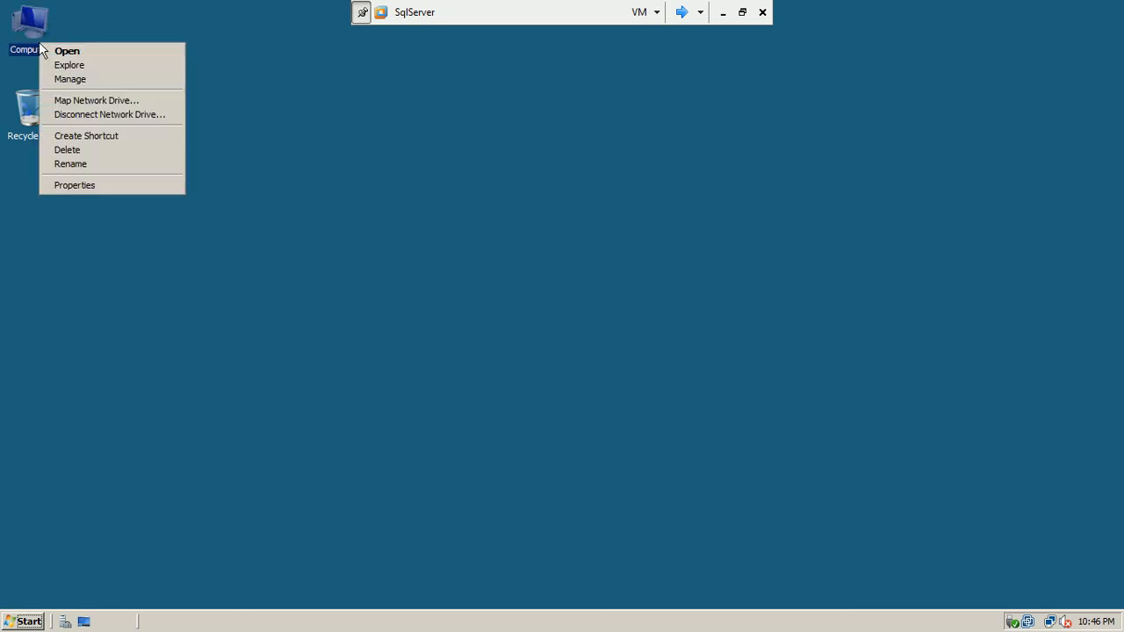
click(137, 186)
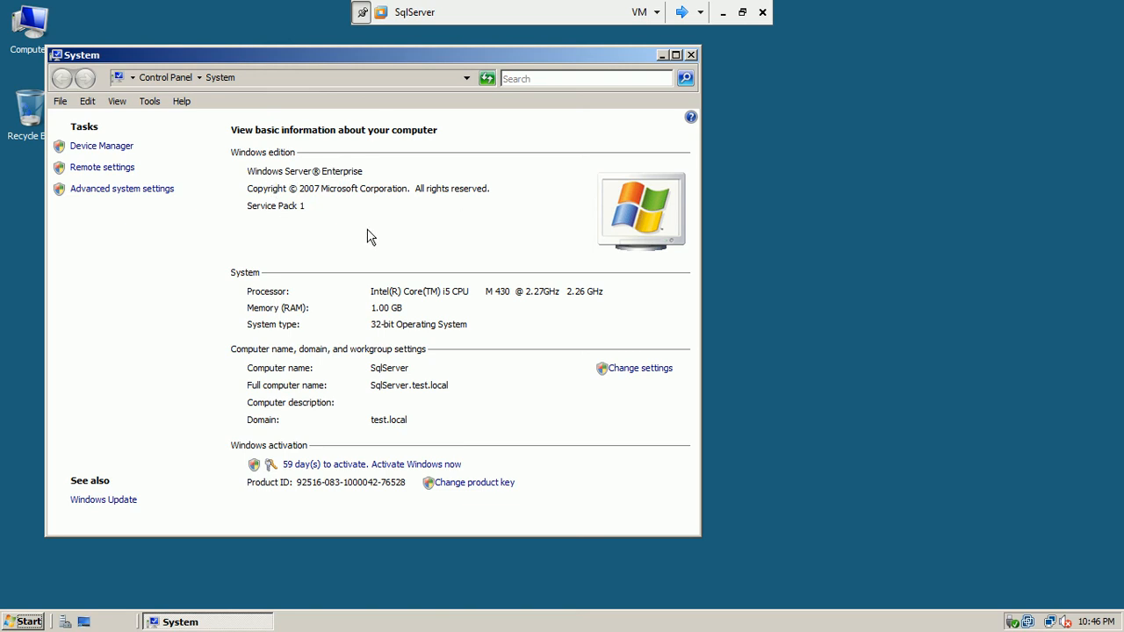
click(691, 56)
Step: Check SqlServer's IP configuration by running ipconfig in Command Prompt, and close the window
click(25, 624)
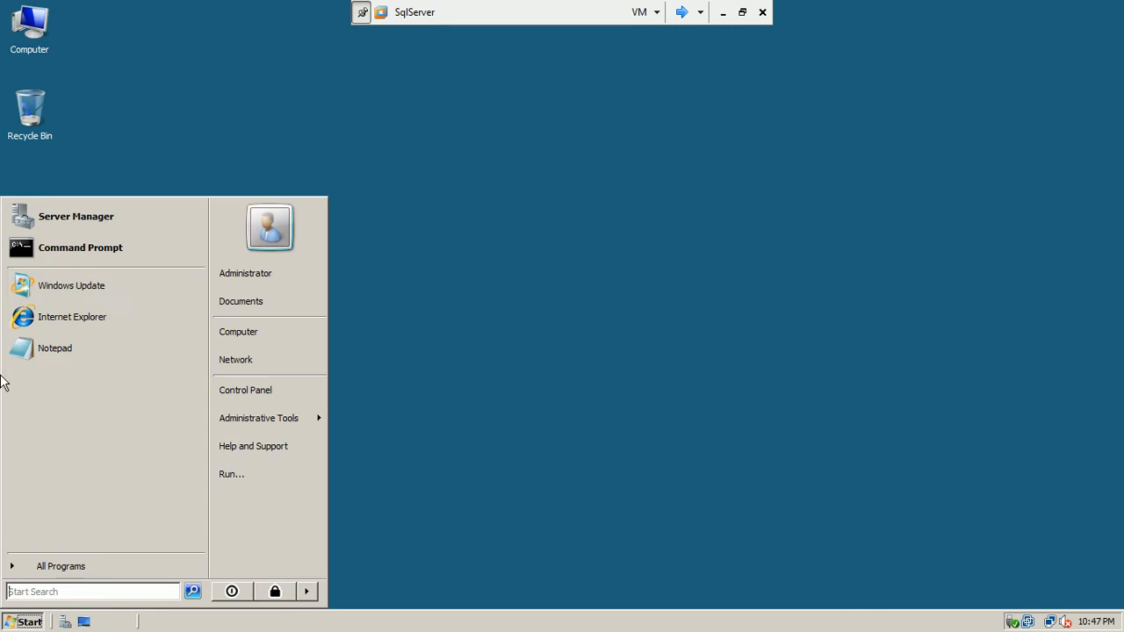
click(50, 259)
text(ipconfig)
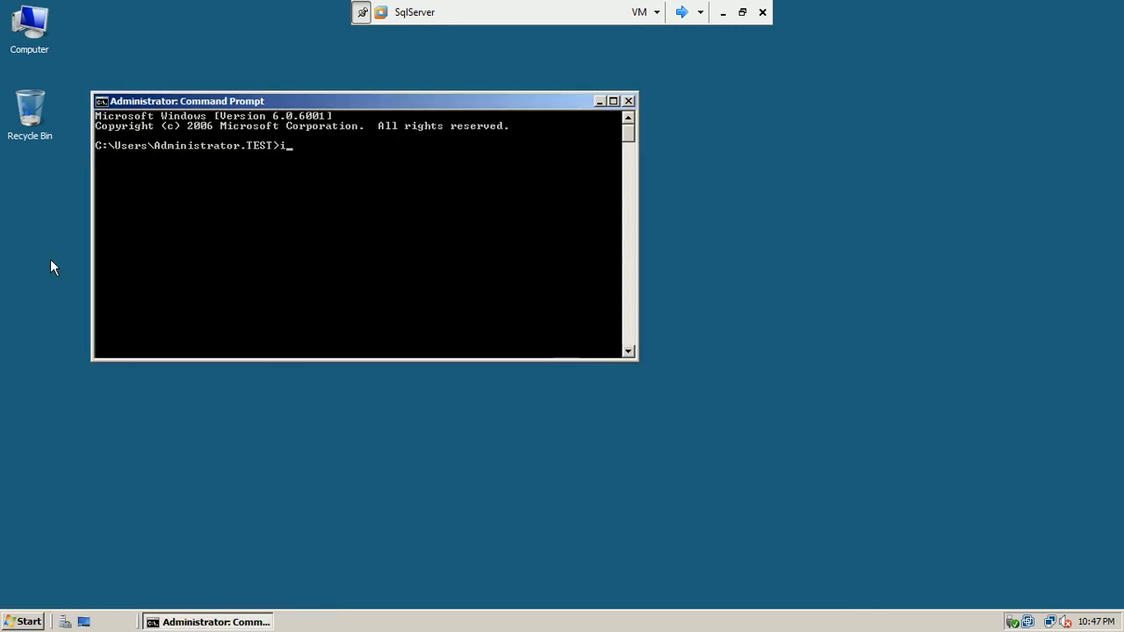
key(Return)
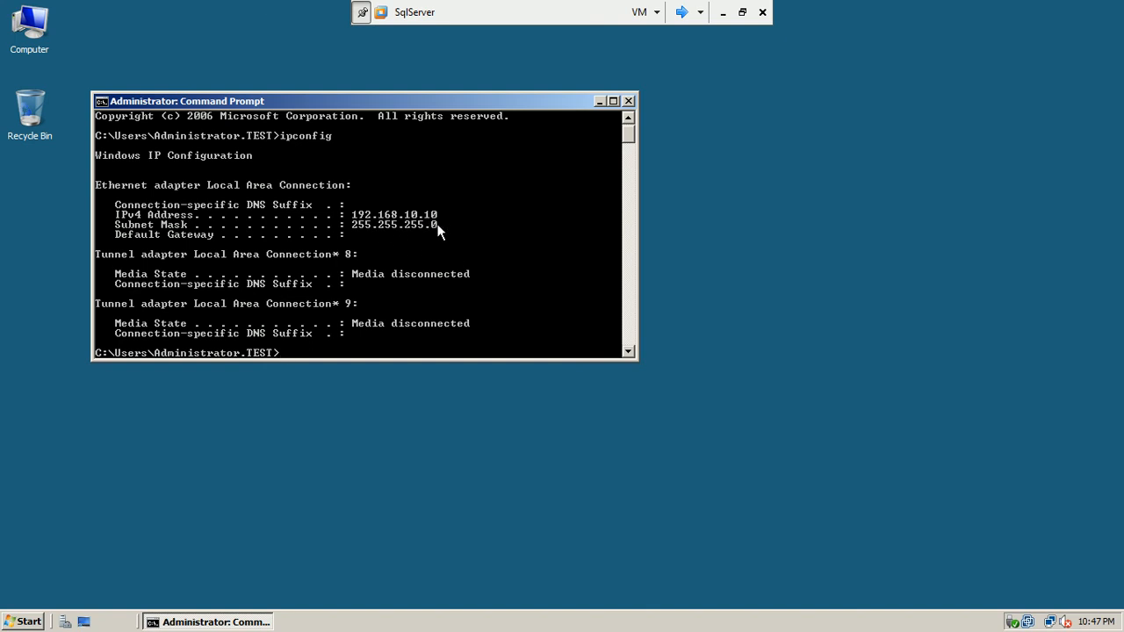
click(629, 101)
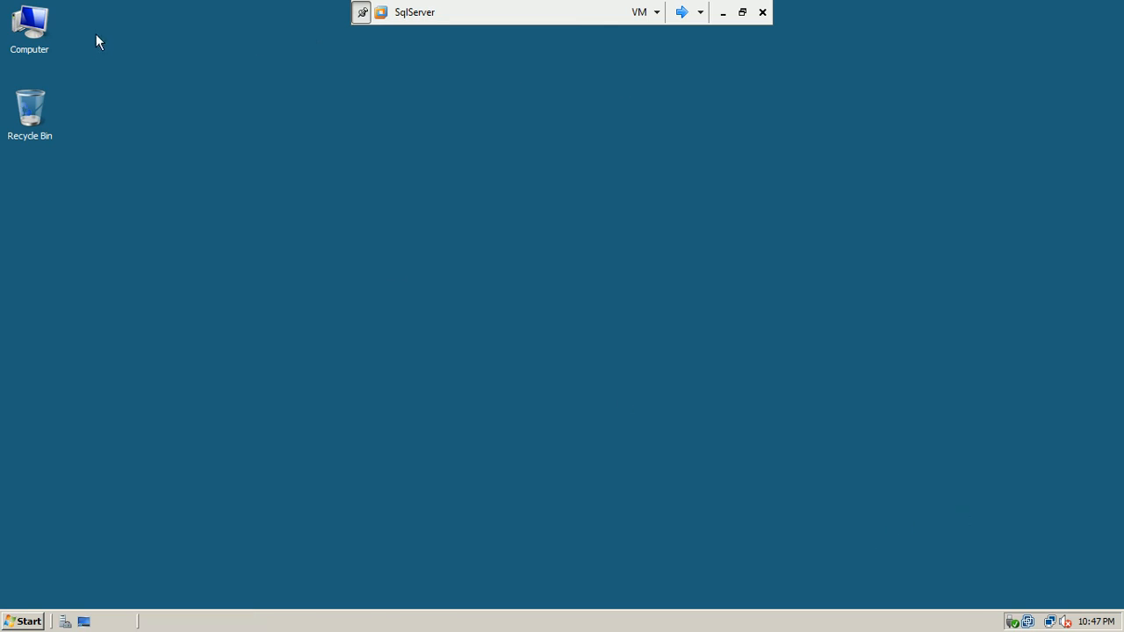
Step: Open Computer on SqlServer and widen the Name column to show the full label of CD drive D:
double_click(44, 35)
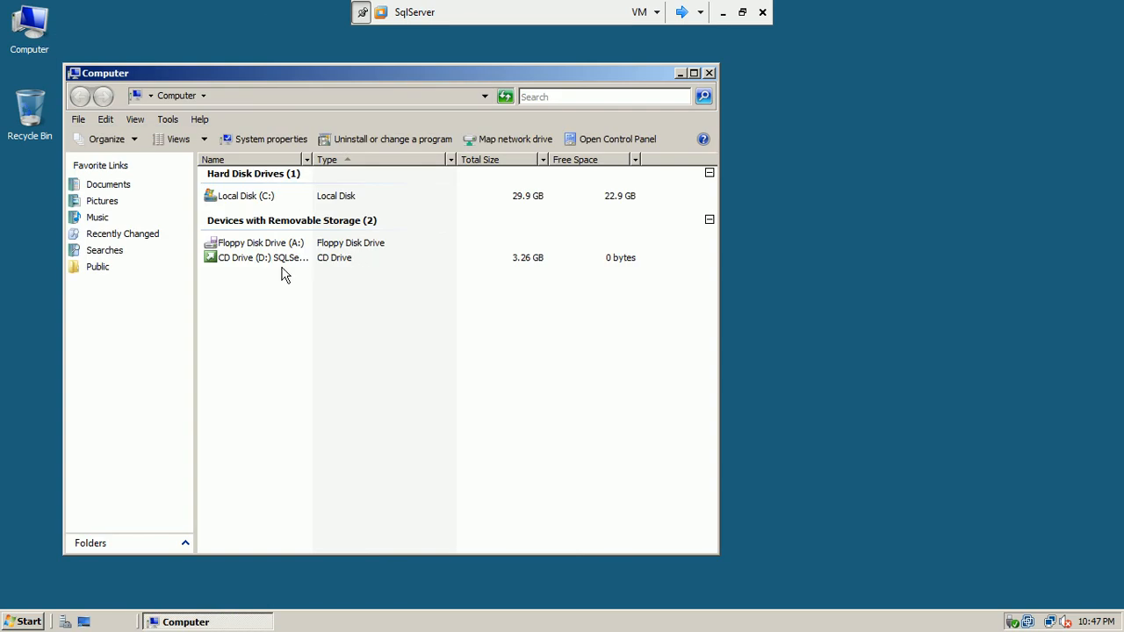
drag(313, 159, 387, 160)
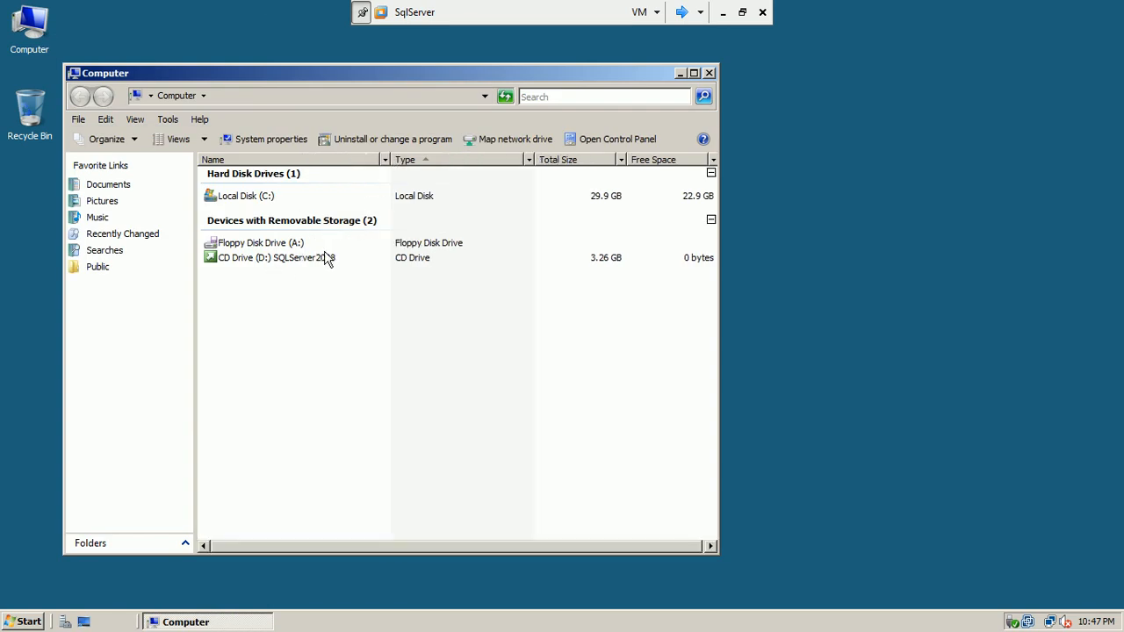
Step: Leave full-screen mode and set SqlServer's CD/DVD drive to use the SQLFULL_ESN ISO image from E:\Evaluation Copies
click(742, 11)
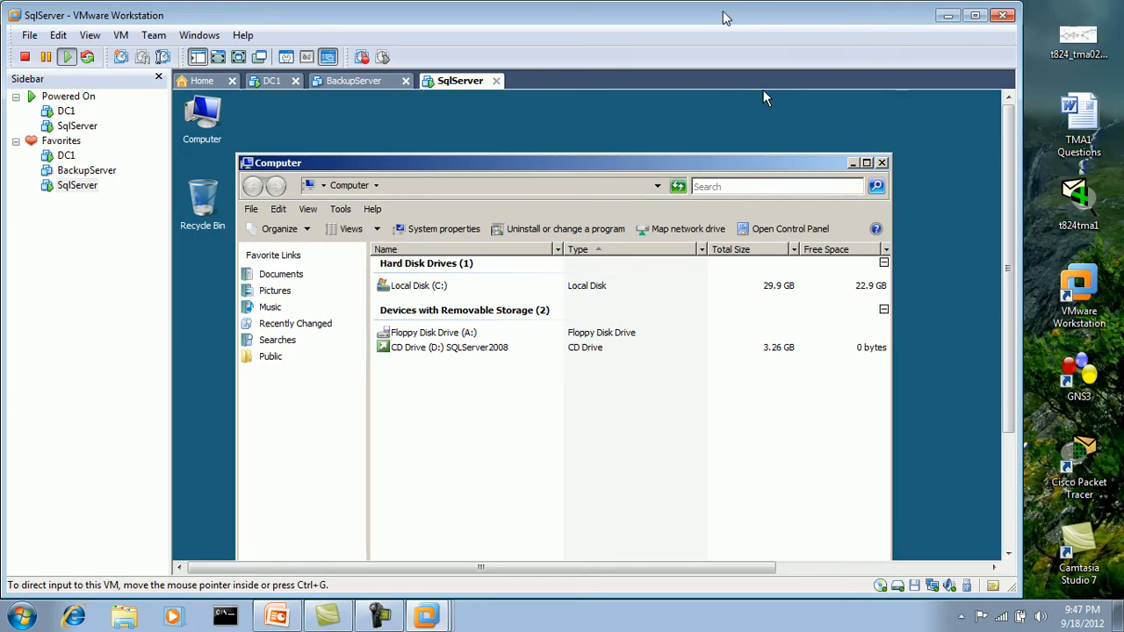
double_click(716, 12)
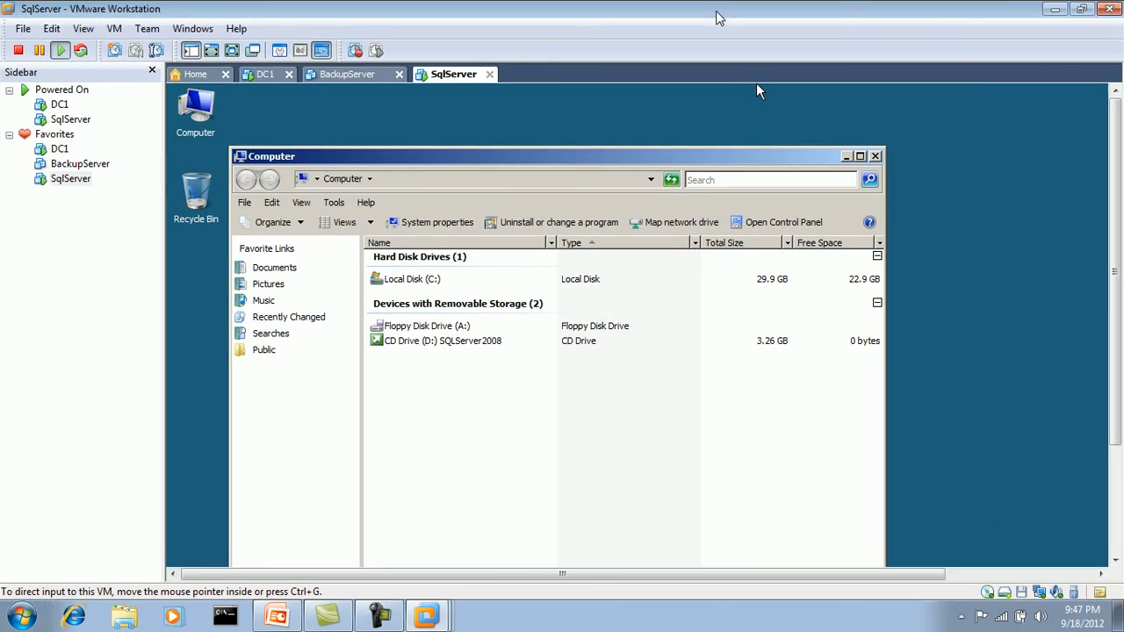
double_click(987, 594)
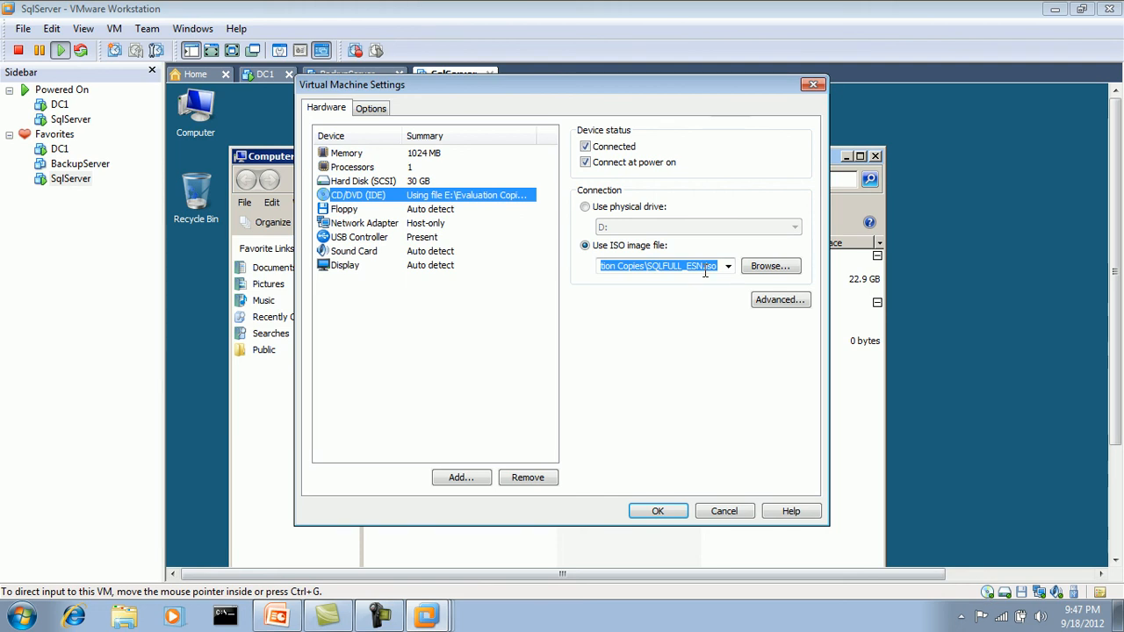
click(768, 267)
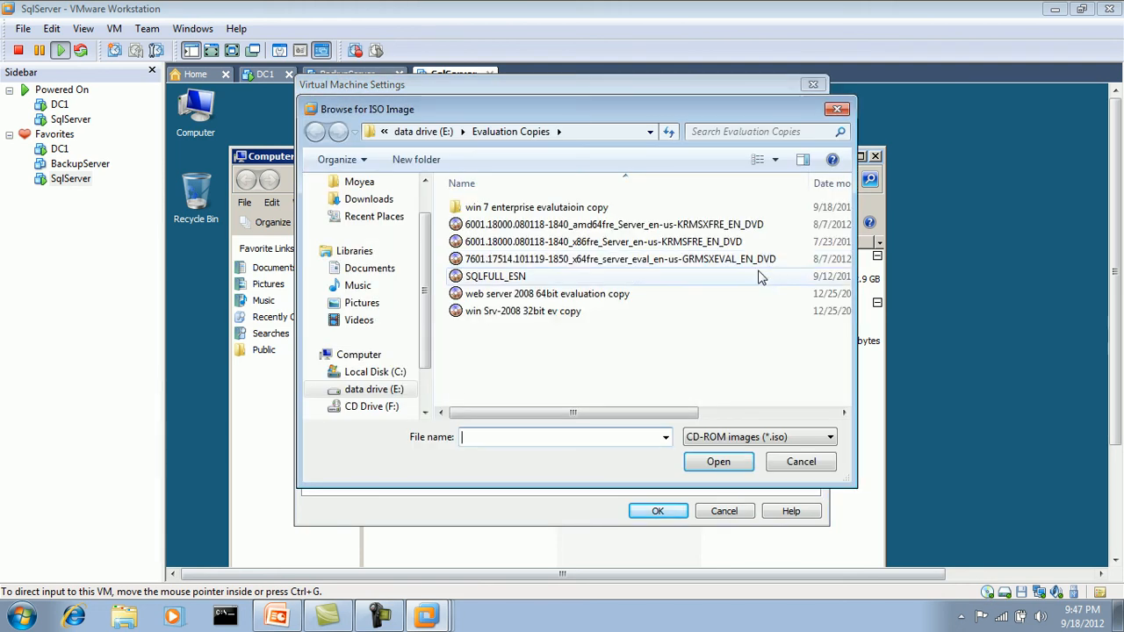
click(509, 278)
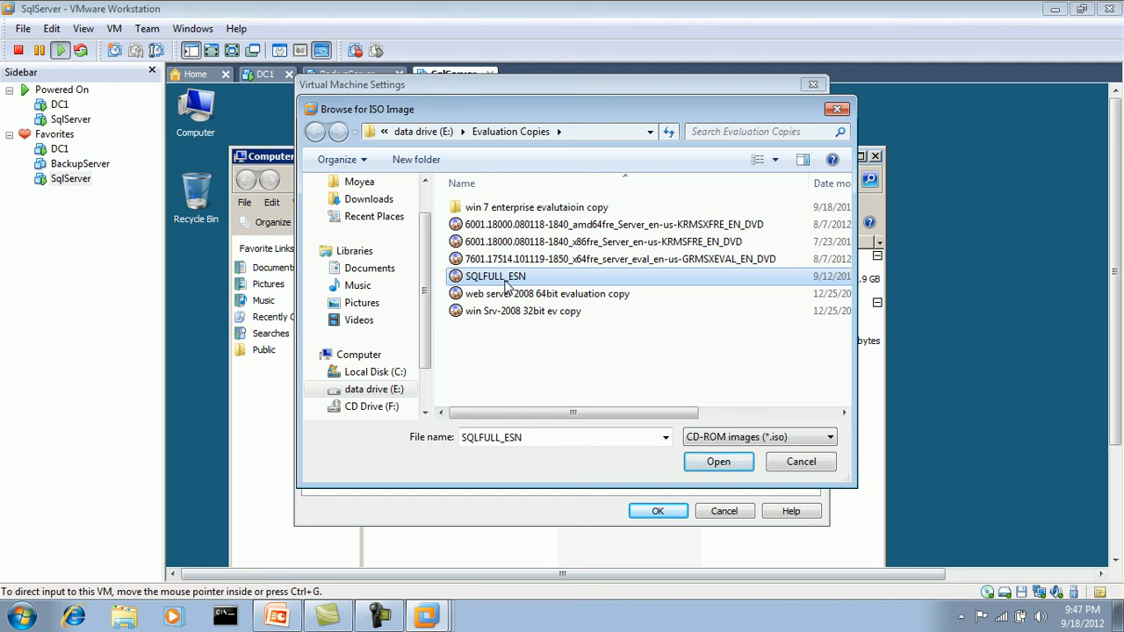
click(694, 462)
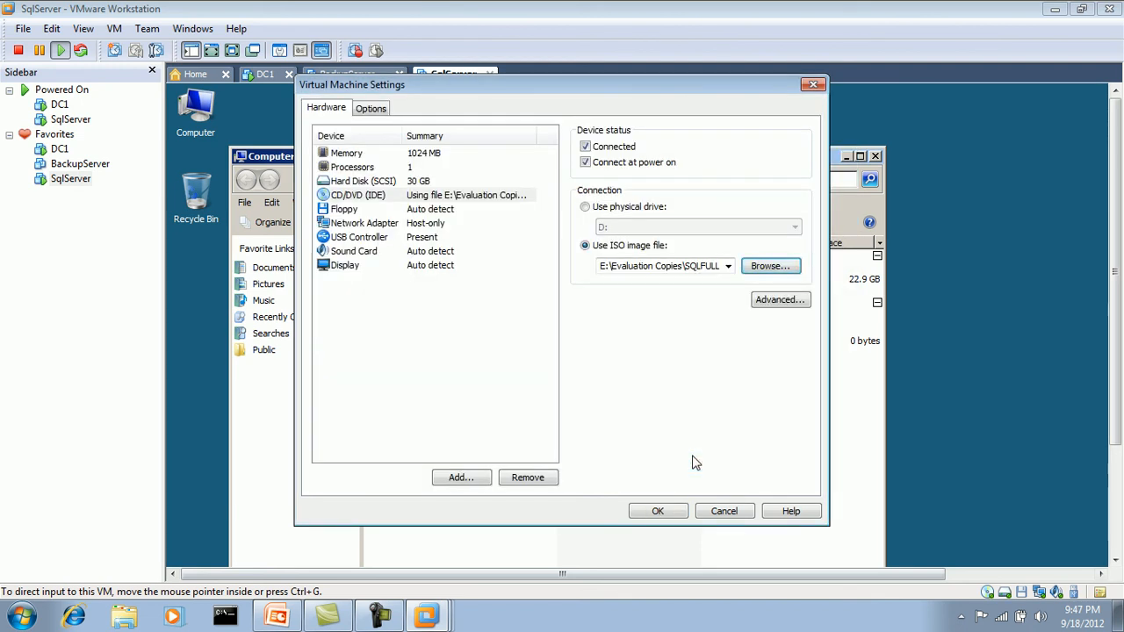
click(657, 511)
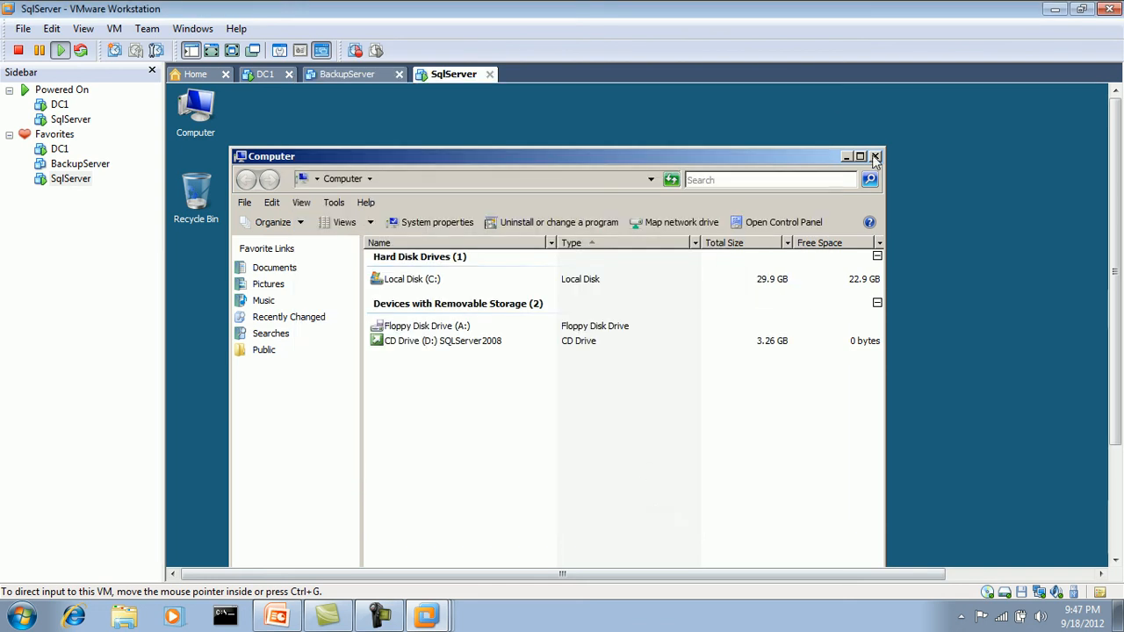
Step: Return SqlServer to full screen, launch SQL Server 2008 setup from CD drive D:, accept installing the prerequisites, and close Computer
click(232, 50)
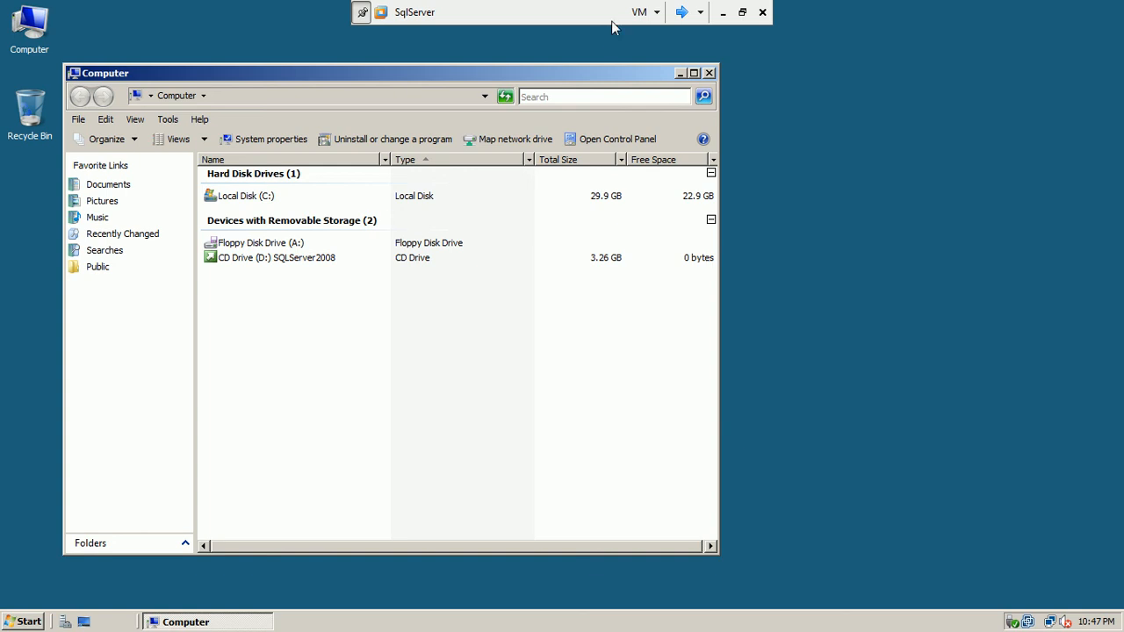
drag(559, 74, 688, 83)
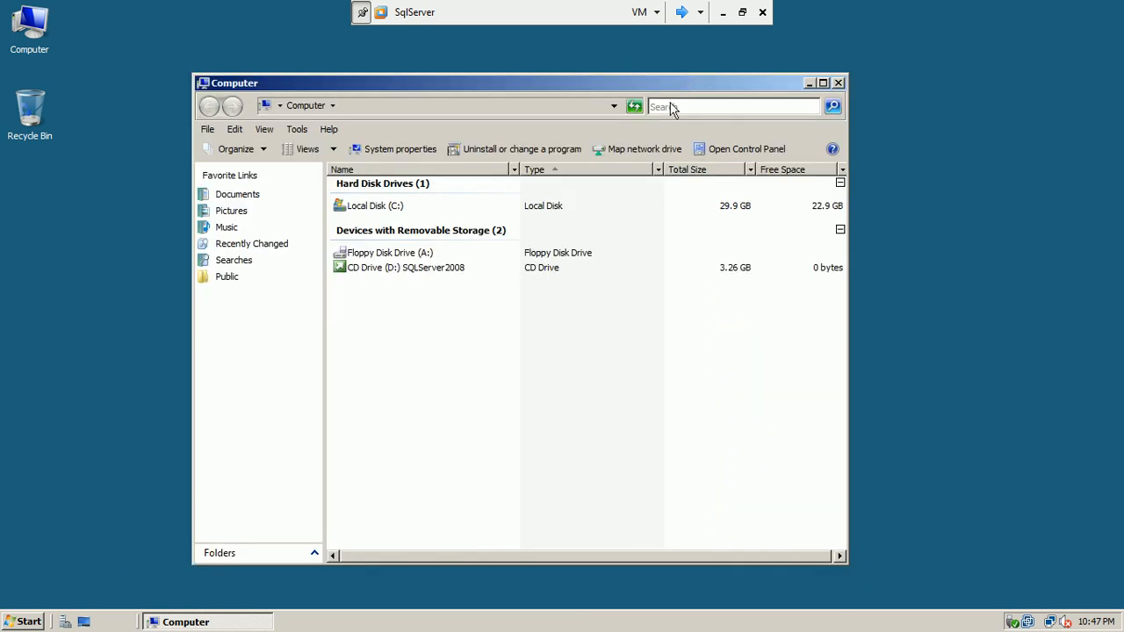
click(430, 272)
double_click(430, 273)
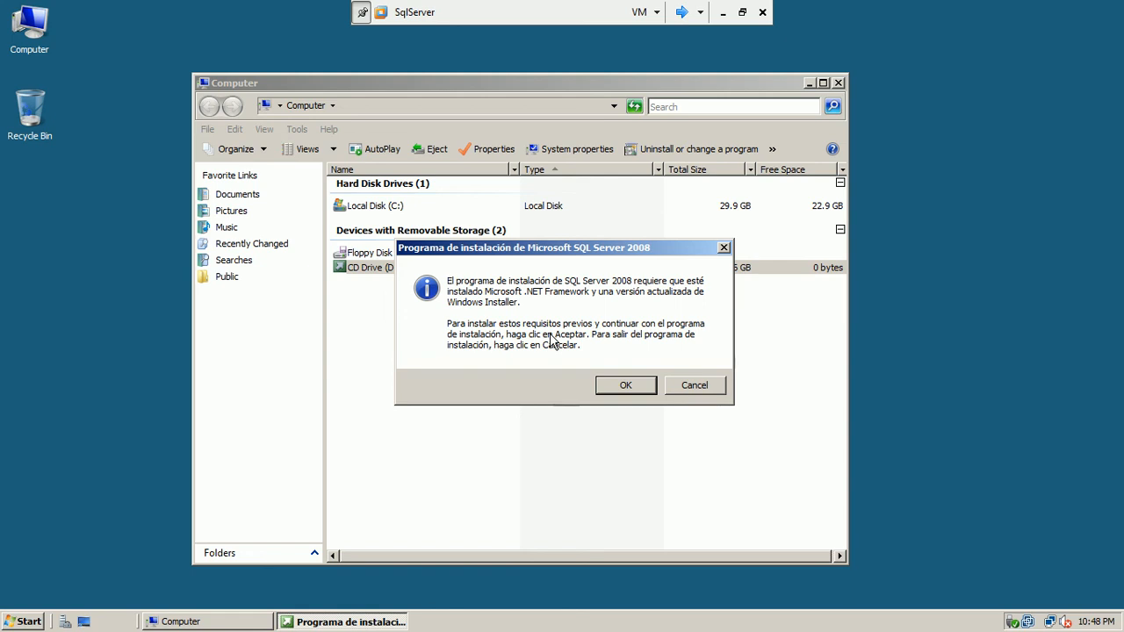
click(612, 388)
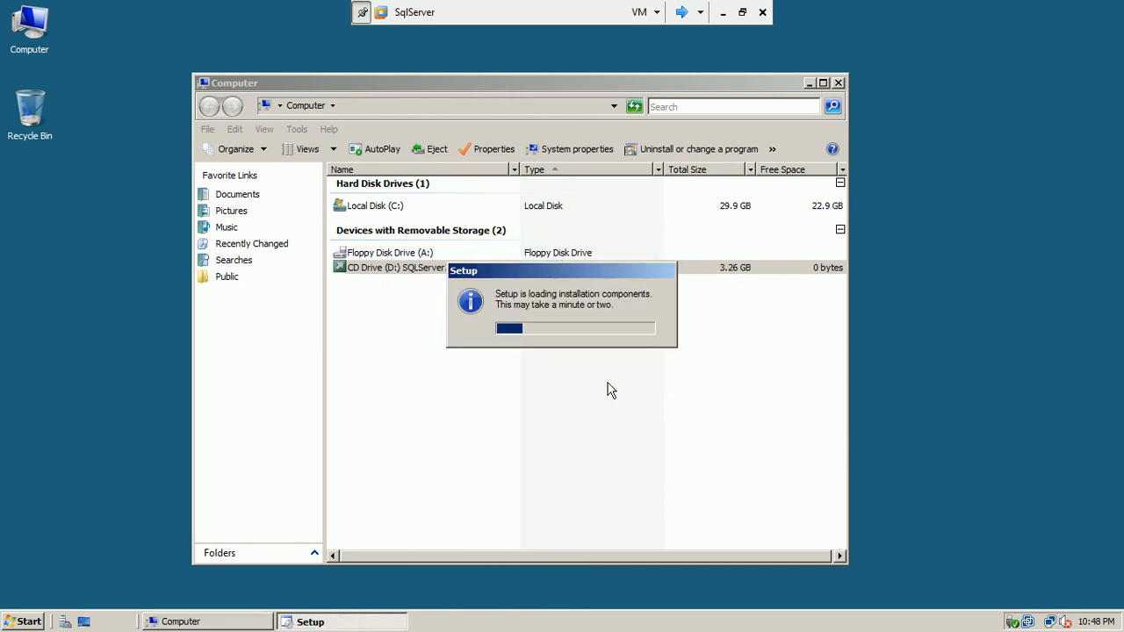
click(838, 83)
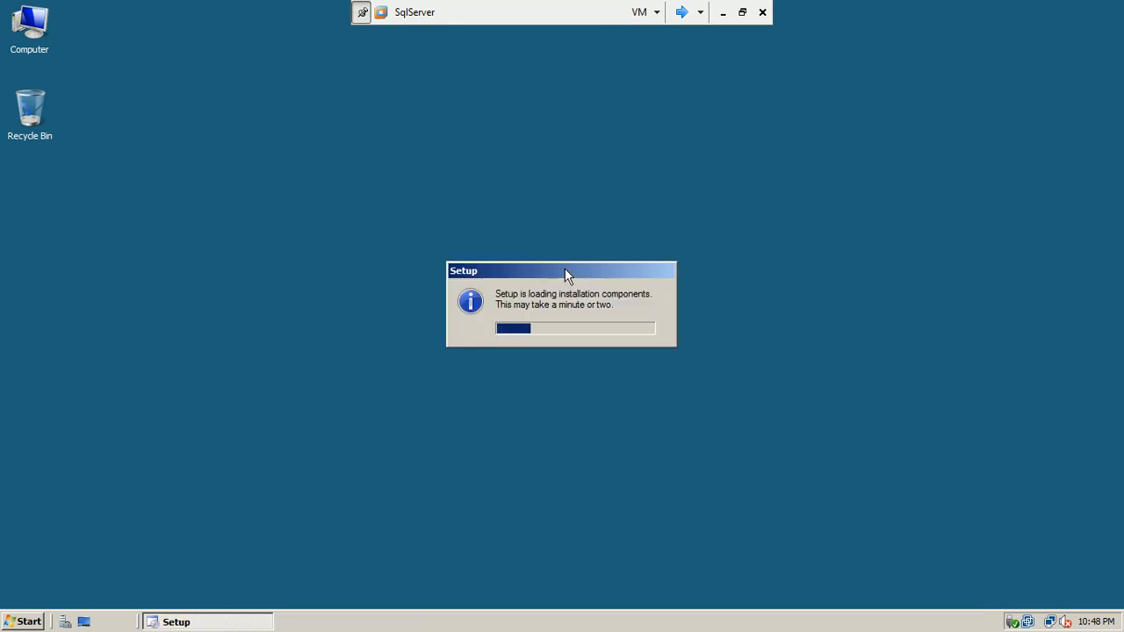
drag(564, 268, 624, 208)
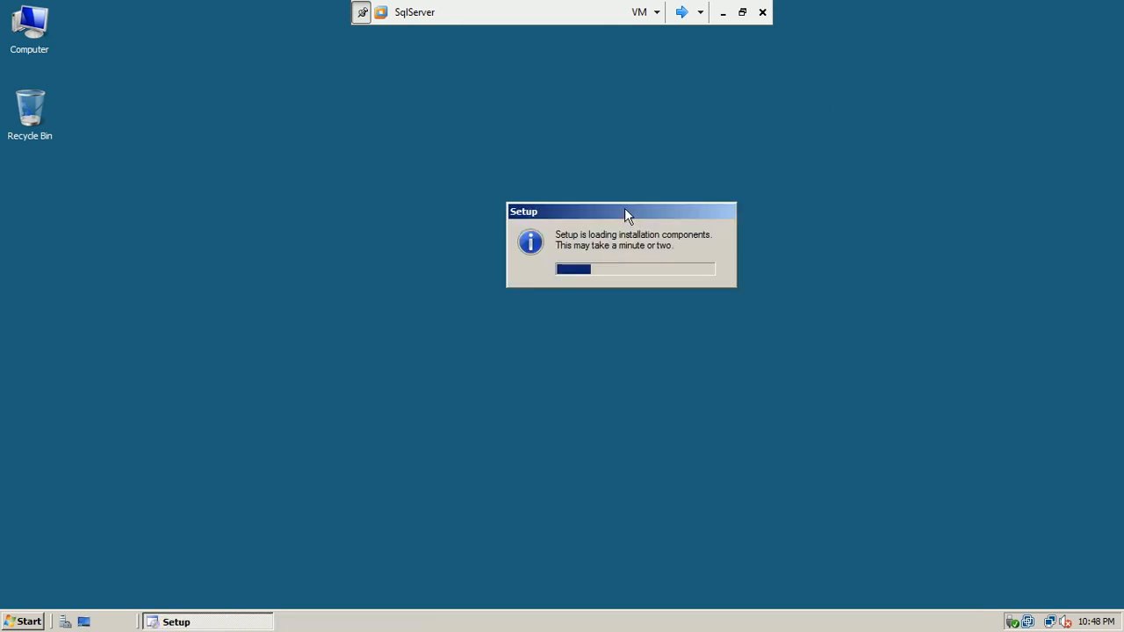
click(742, 11)
double_click(638, 19)
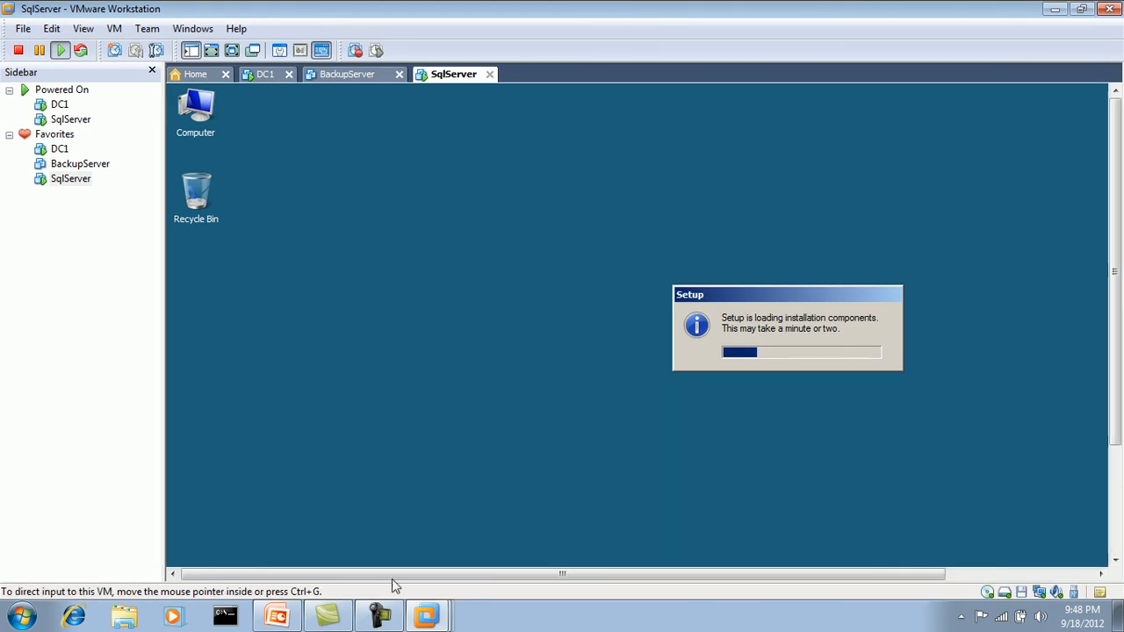
click(379, 615)
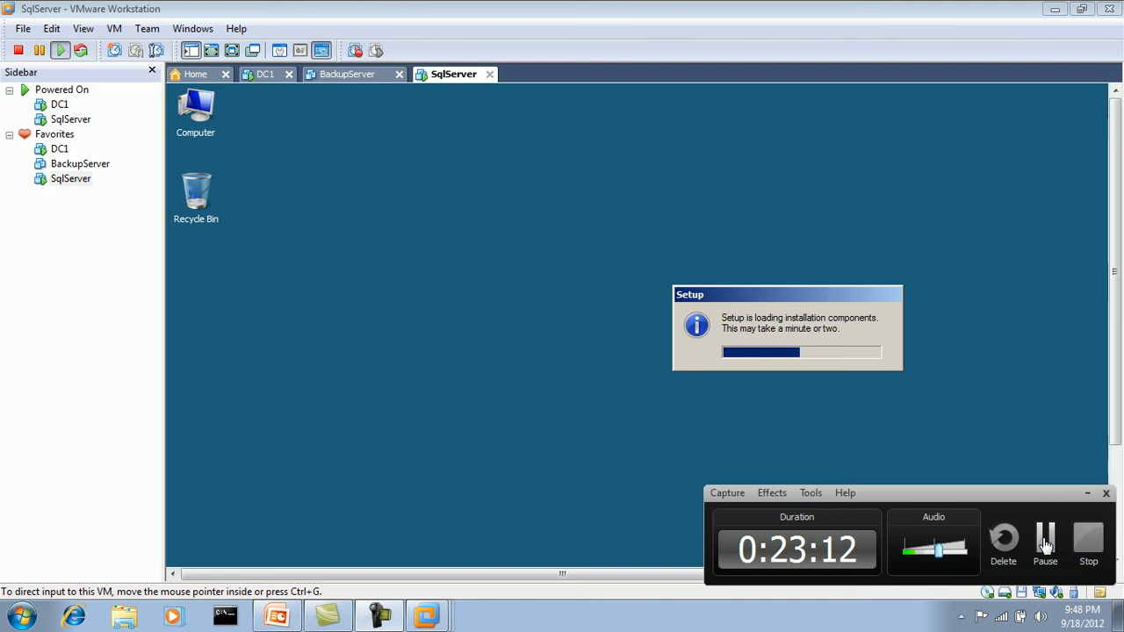
click(1045, 544)
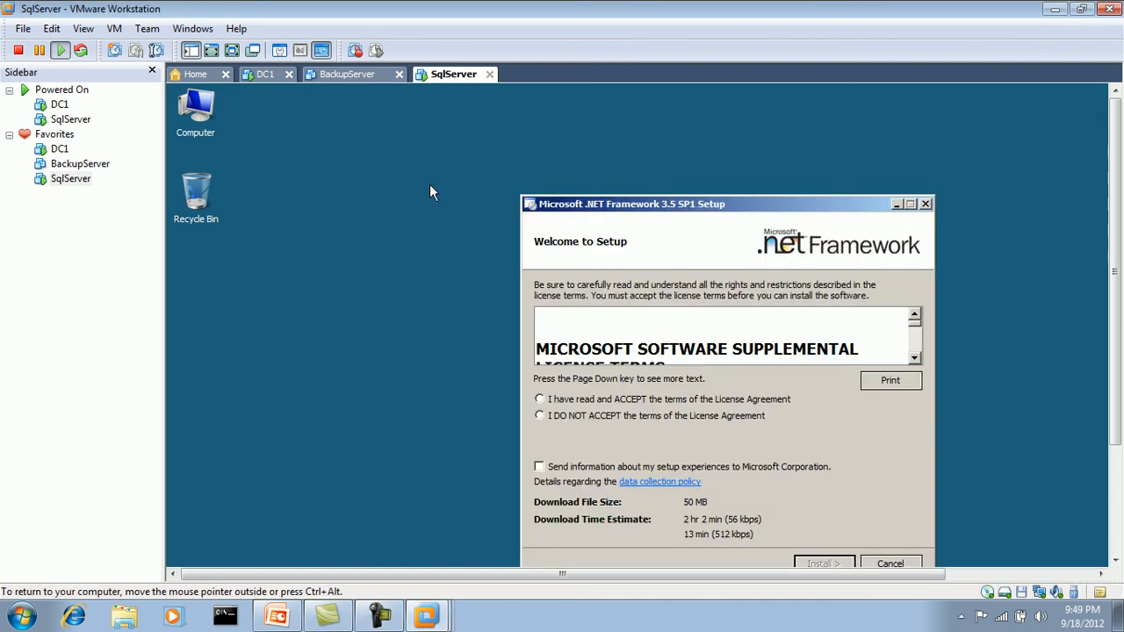
Step: Return SqlServer to full screen, accept the .NET Framework 3.5 SP1 license agreement and start its installation
click(232, 50)
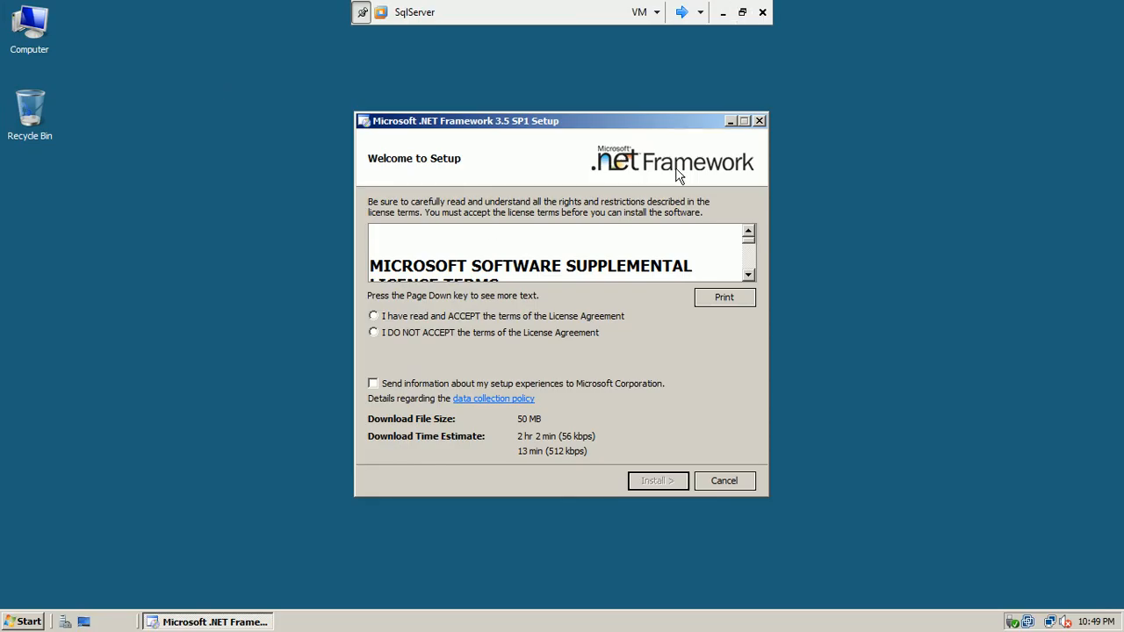
click(416, 323)
click(653, 481)
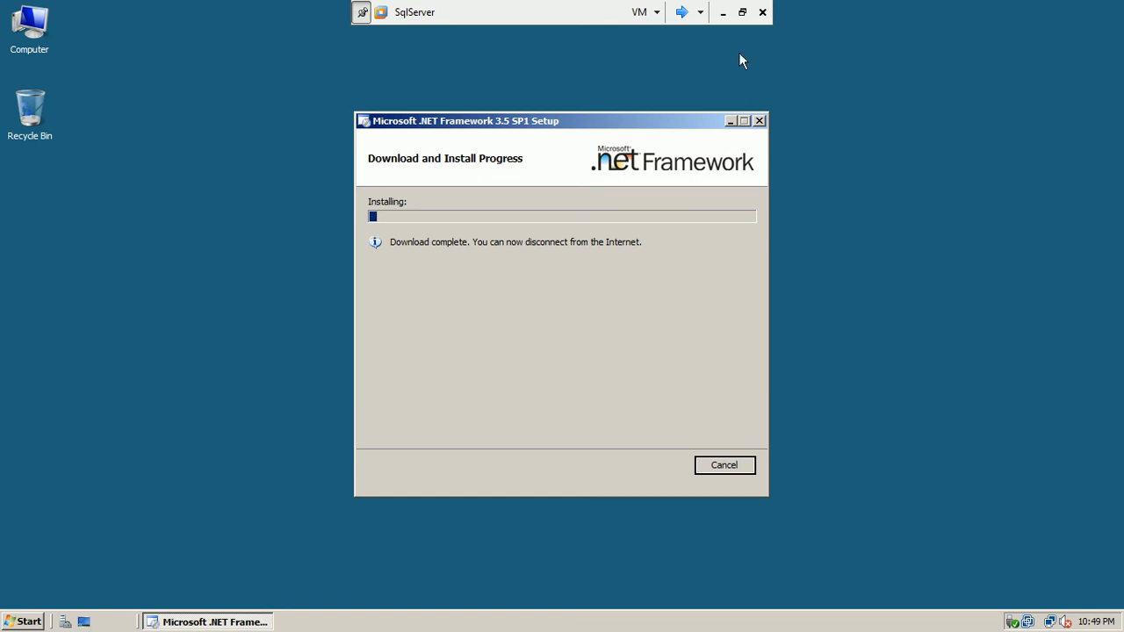
click(742, 13)
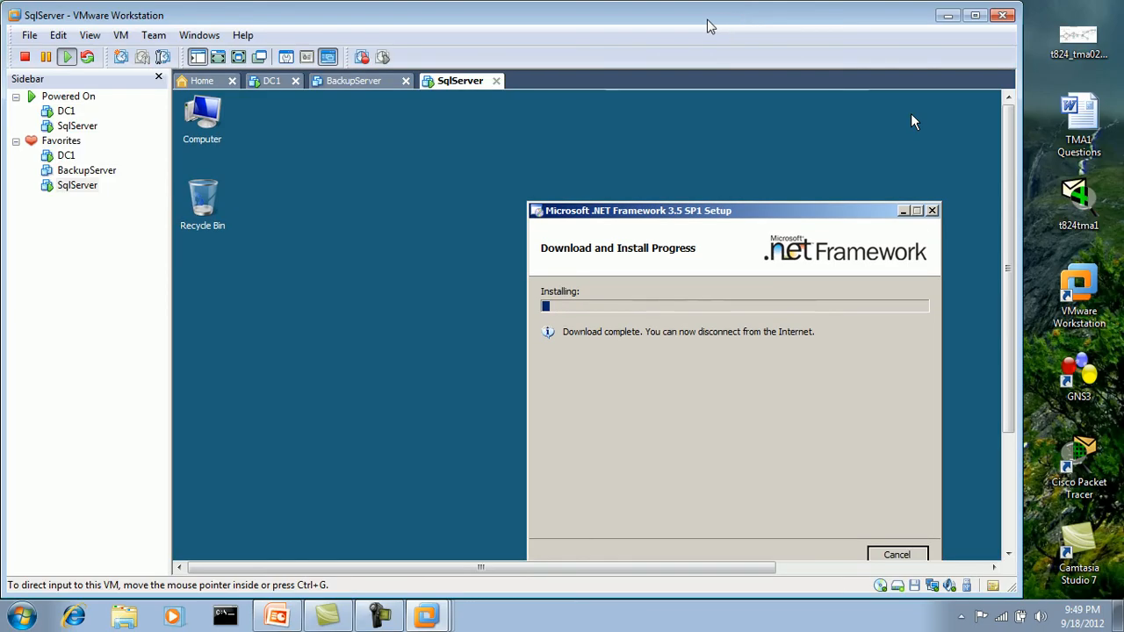
click(379, 616)
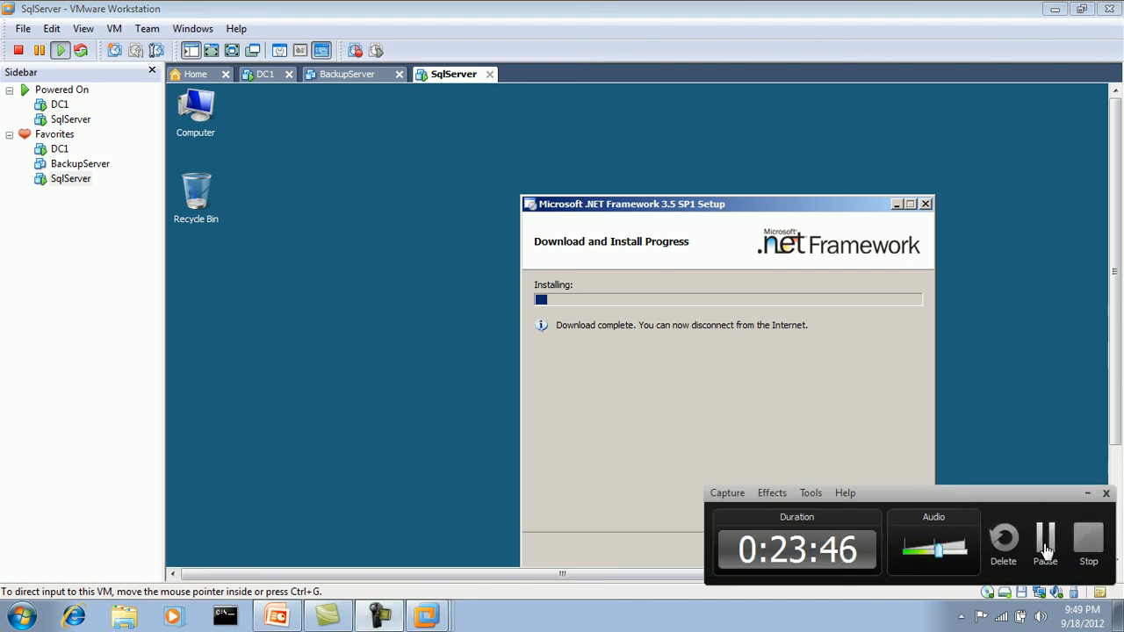
click(1045, 548)
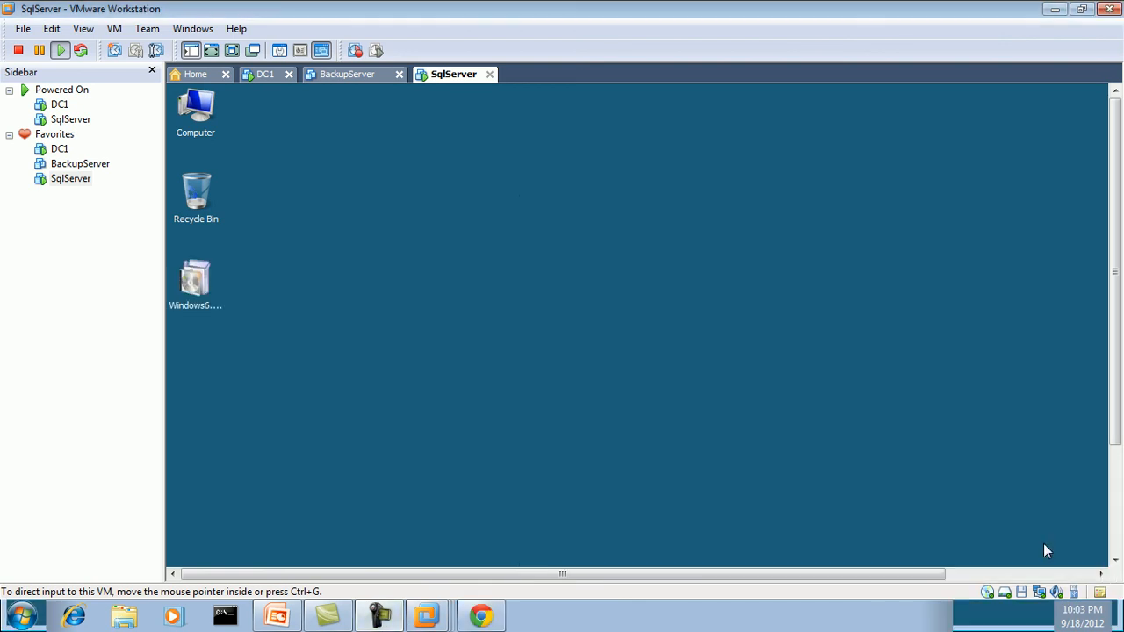
click(378, 616)
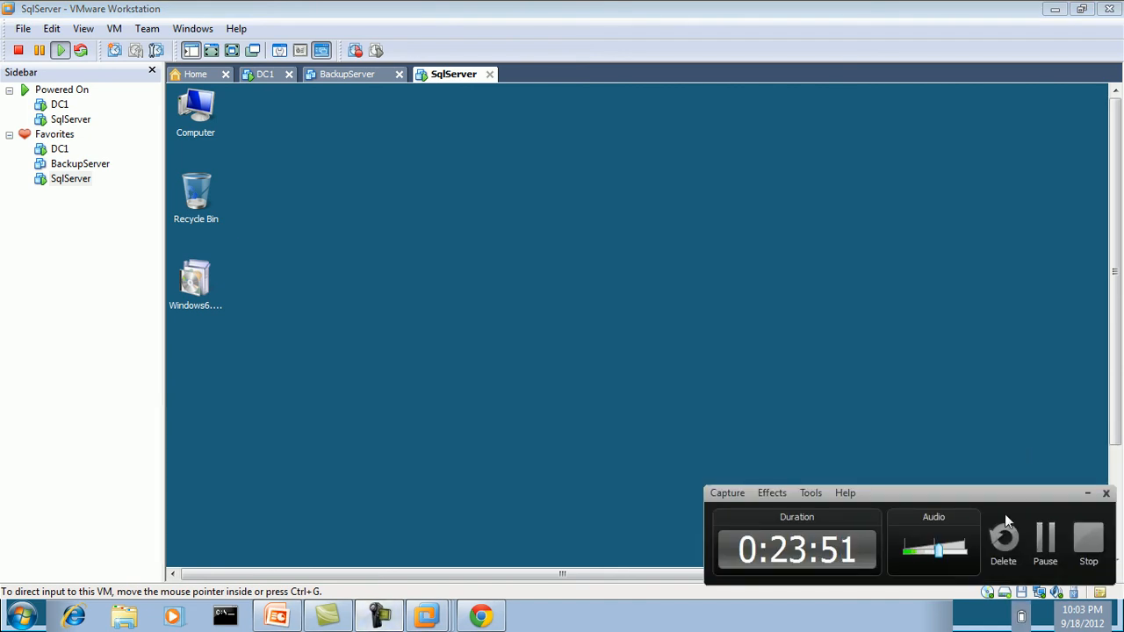
click(1087, 494)
click(231, 50)
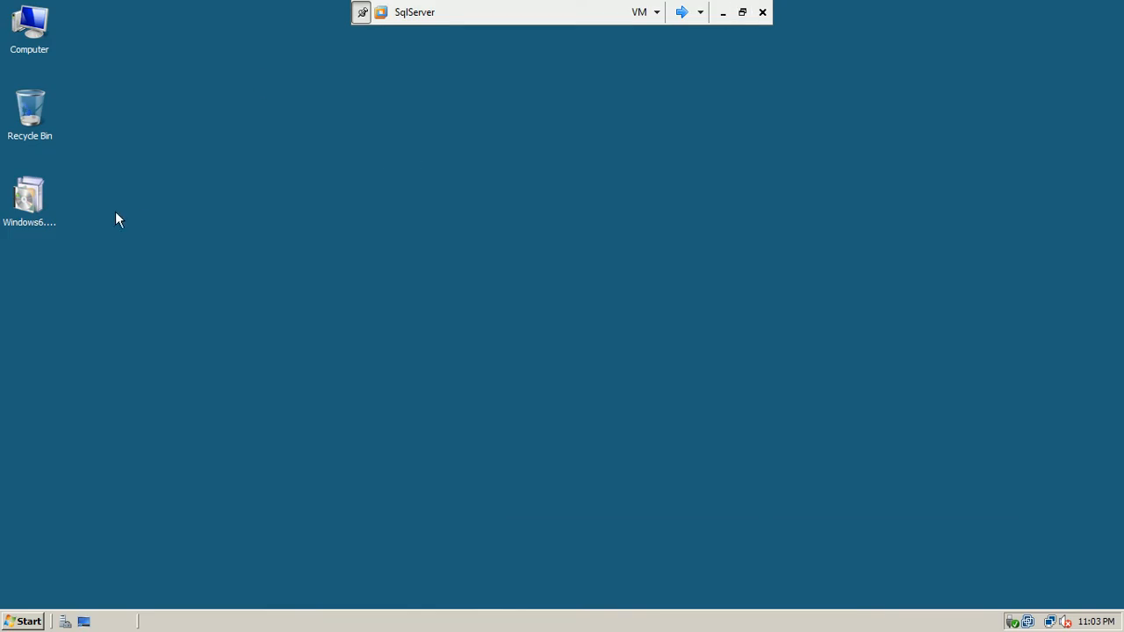
Step: Open the Windows6.0-KB942288-v2-x86 update installer from SqlServer's desktop and cancel it
double_click(11, 214)
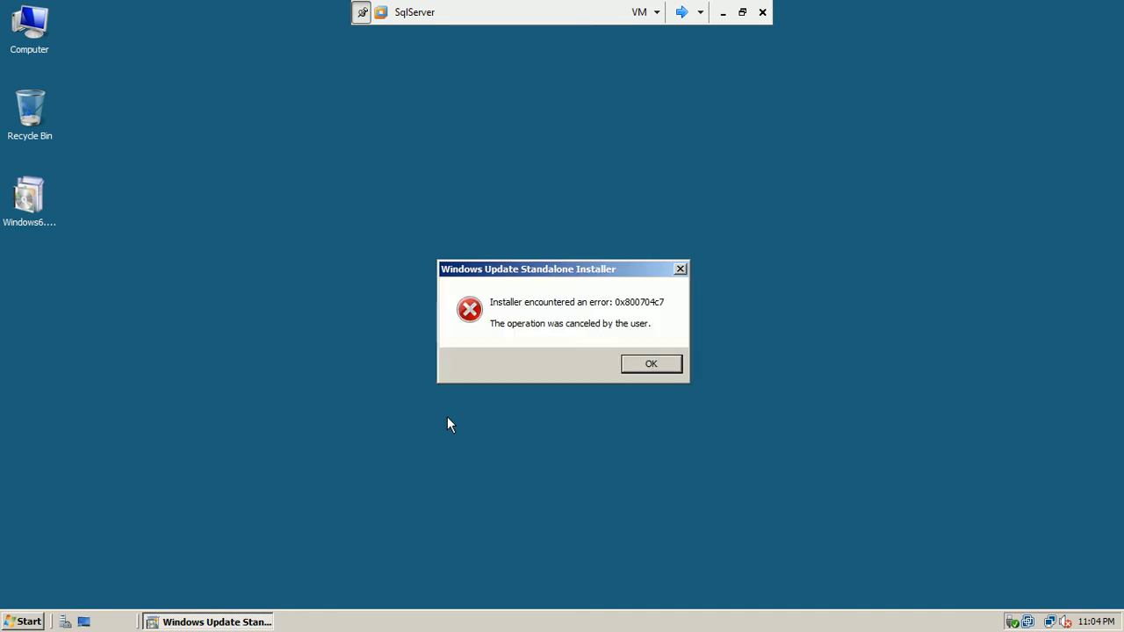
click(663, 363)
click(258, 232)
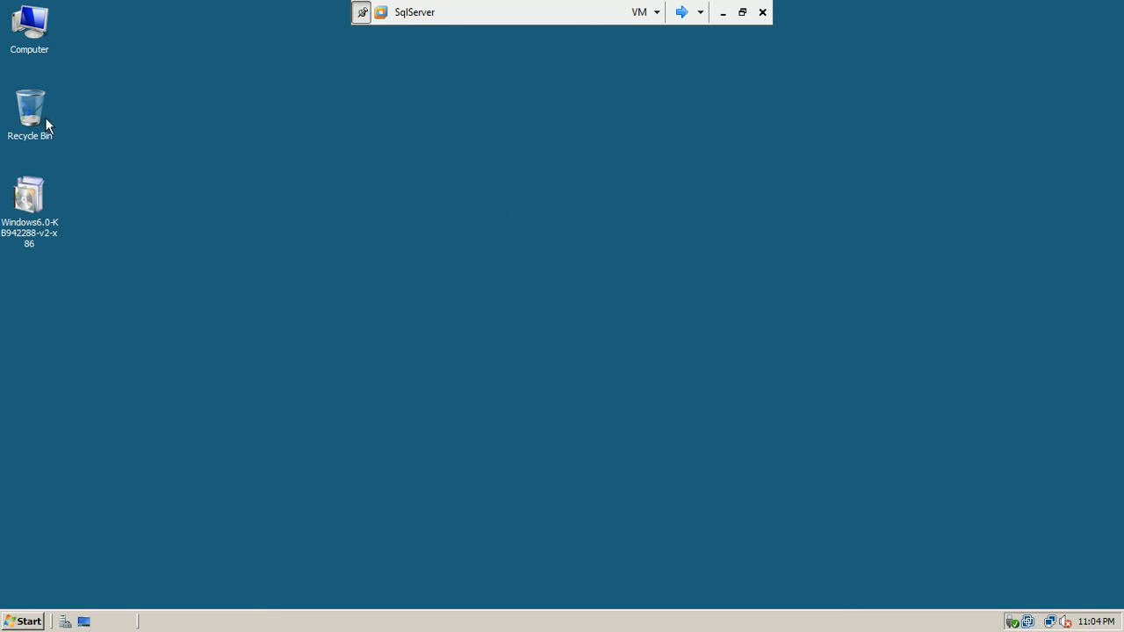
Step: Launch SQL Server 2008 setup again from CD drive D:, close Computer and refresh the desktop
double_click(35, 41)
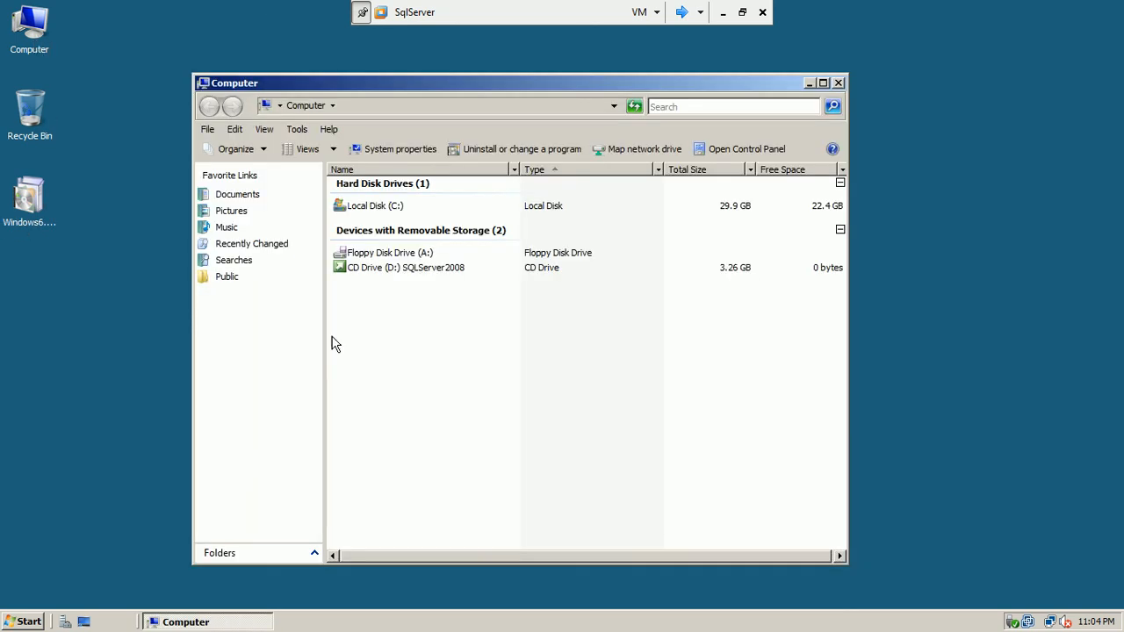
double_click(413, 273)
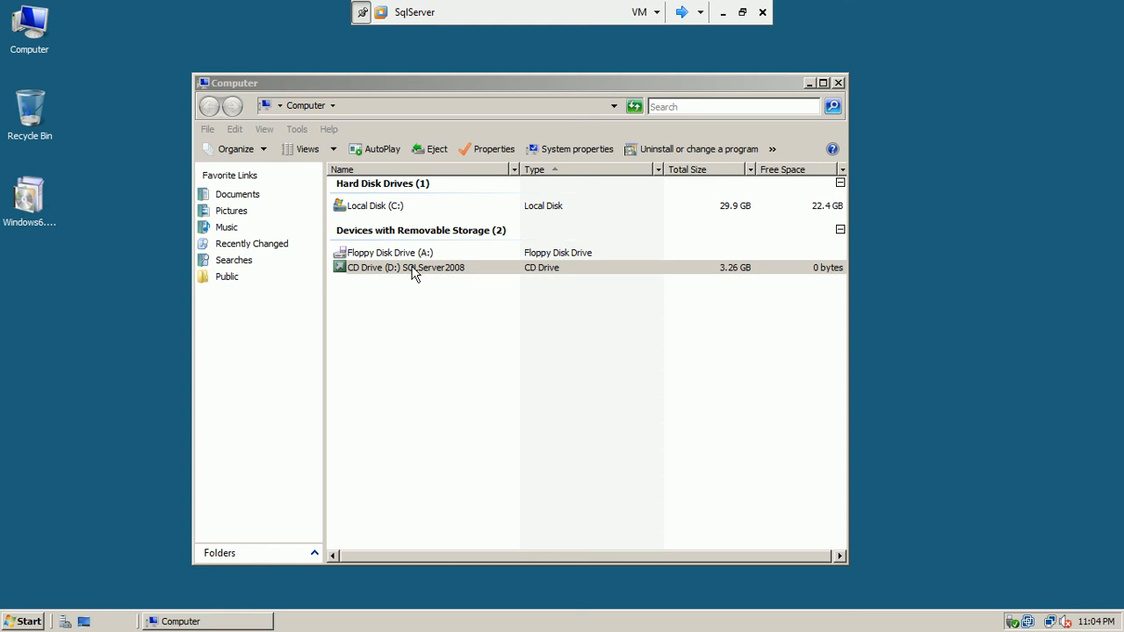
click(840, 86)
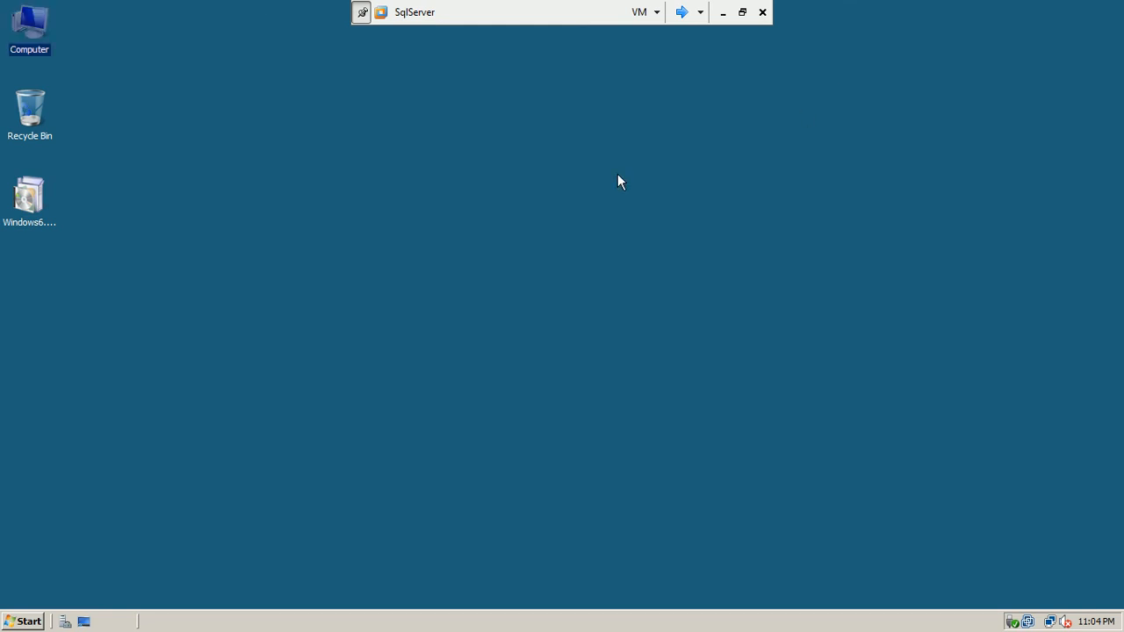
right_click(617, 174)
click(637, 209)
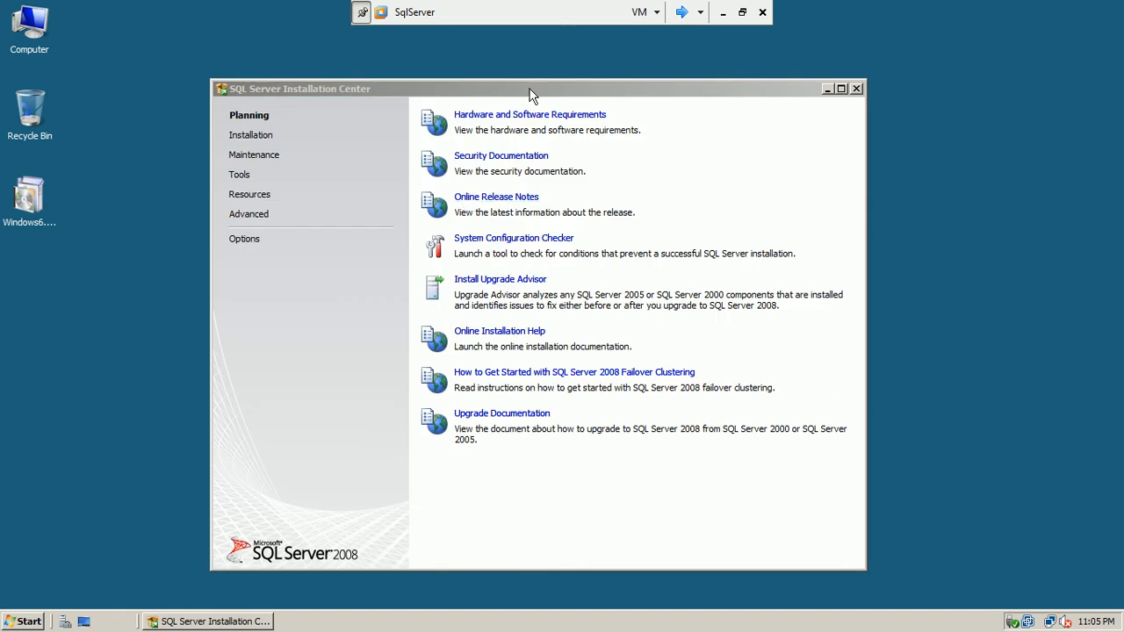
Step: Review the Planning, Installation, Maintenance, Tools, Resources and Advanced pages of the SQL Server Installation Center
drag(529, 89, 535, 89)
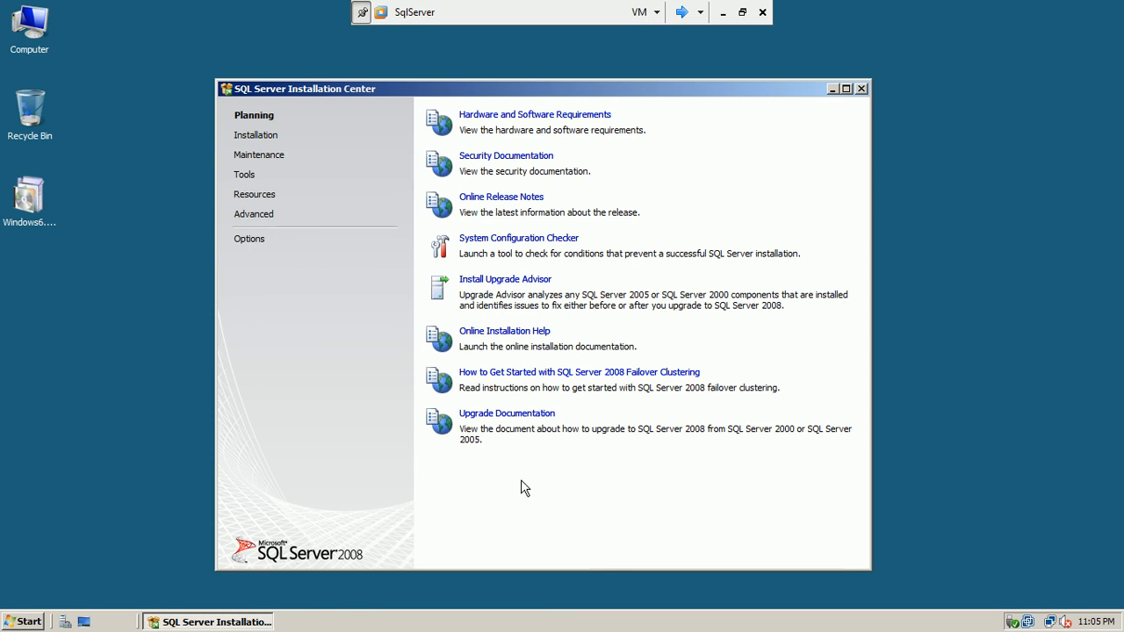
click(245, 138)
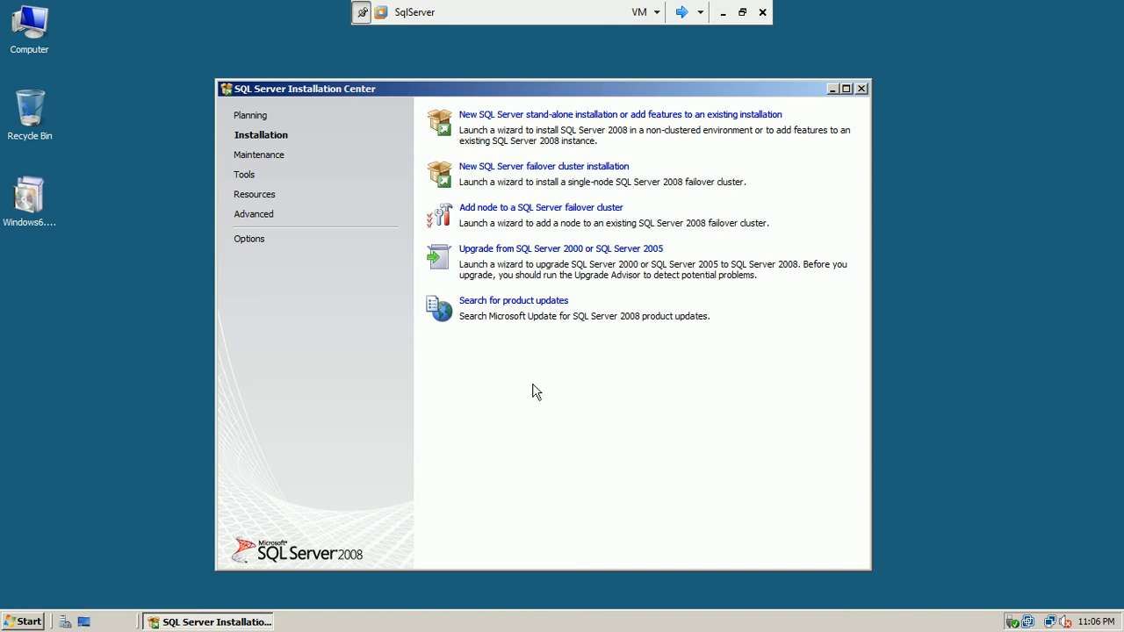
click(271, 158)
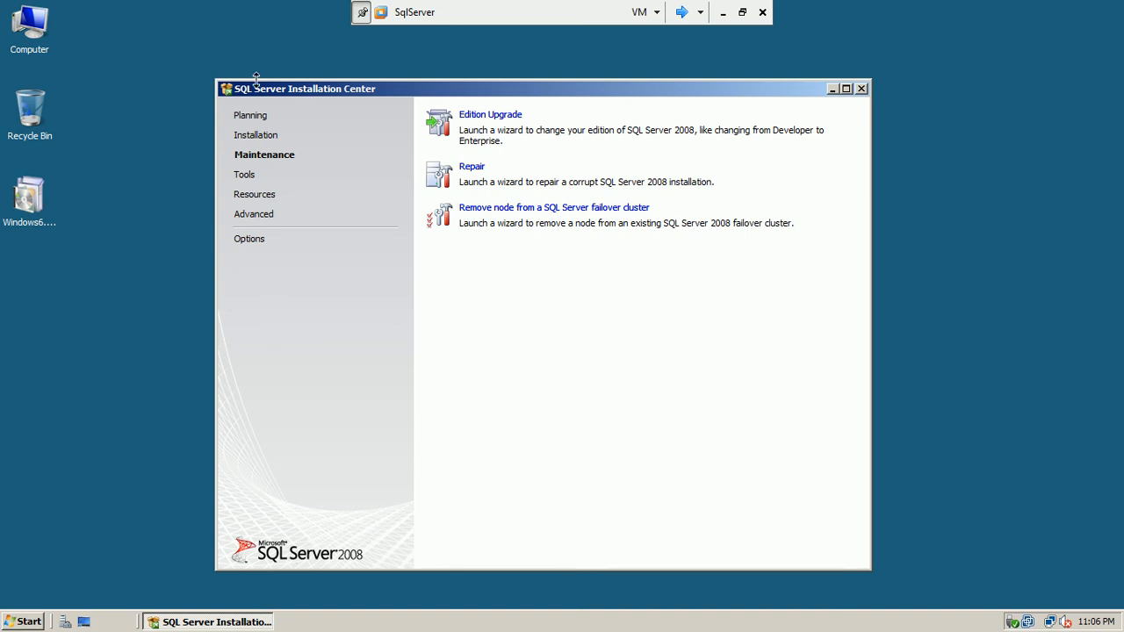
click(247, 176)
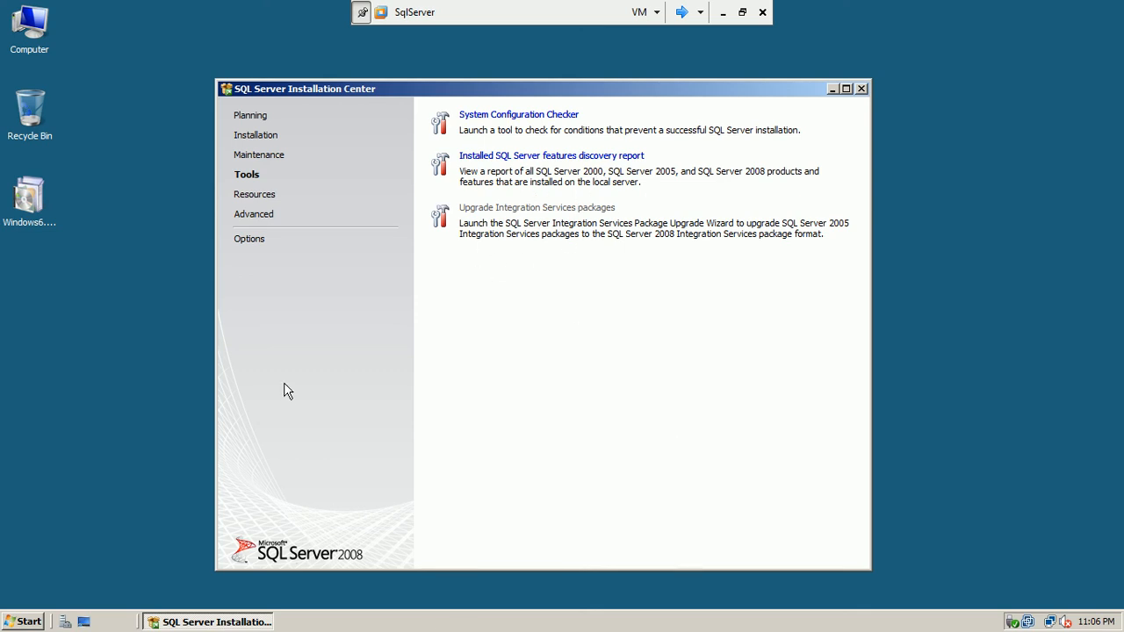
click(269, 197)
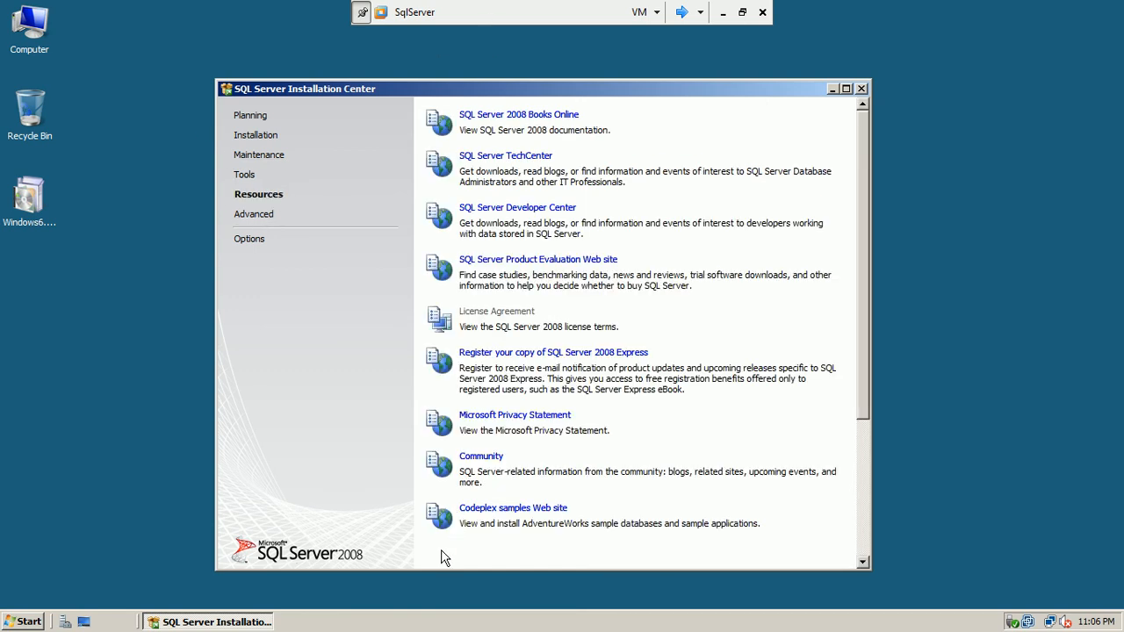
click(252, 215)
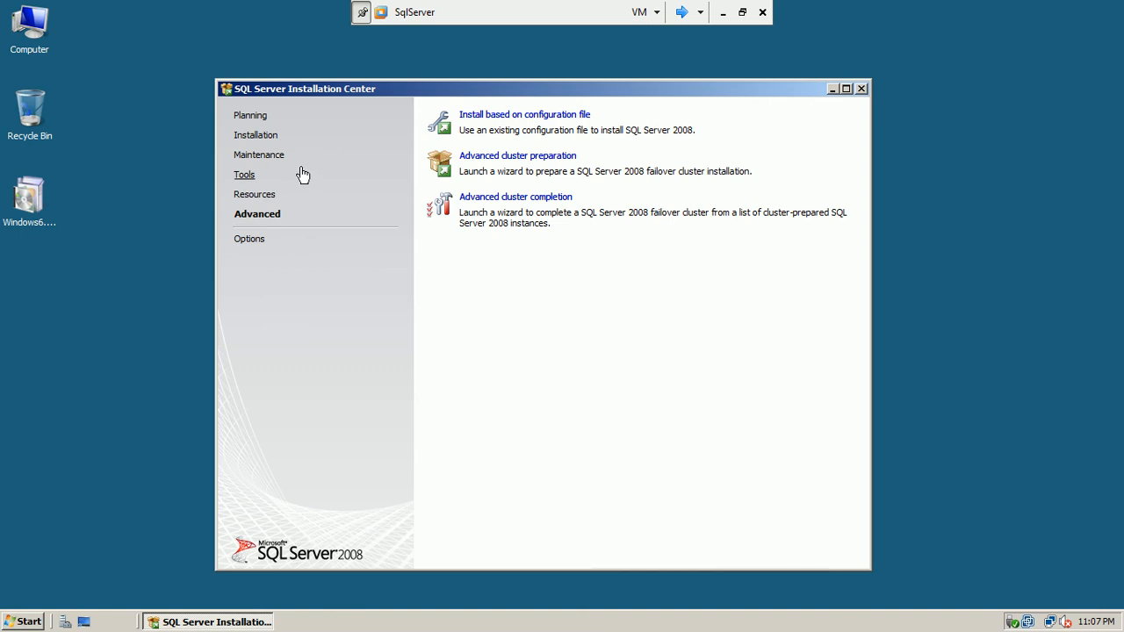
Step: Start a new SQL Server stand-alone installation and continue past the Setup Support Rules check
click(273, 141)
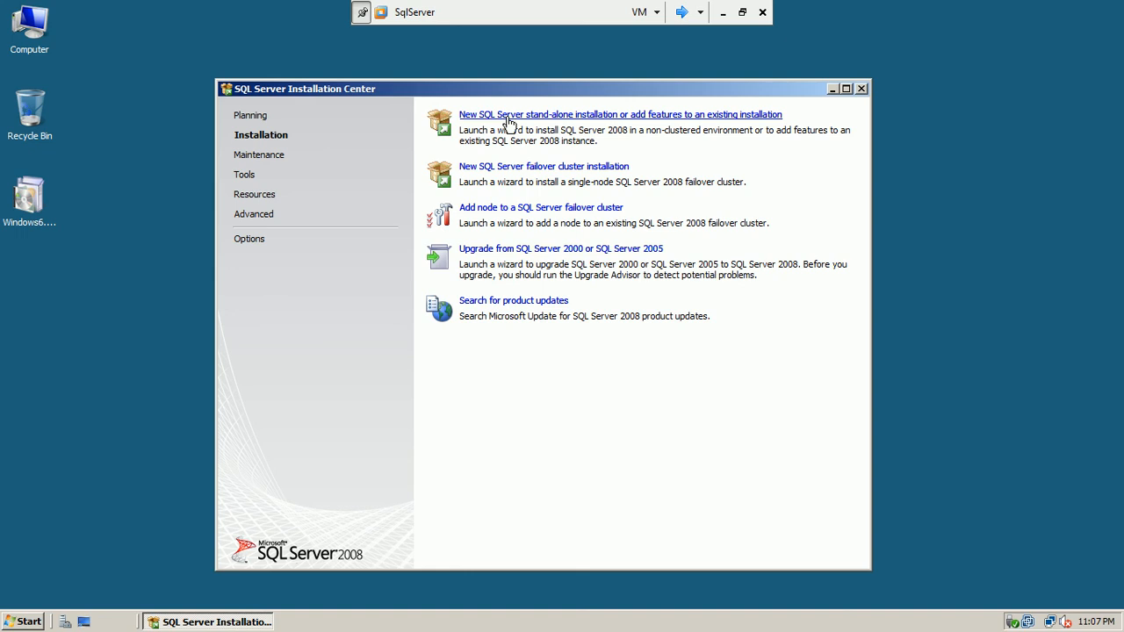
click(627, 117)
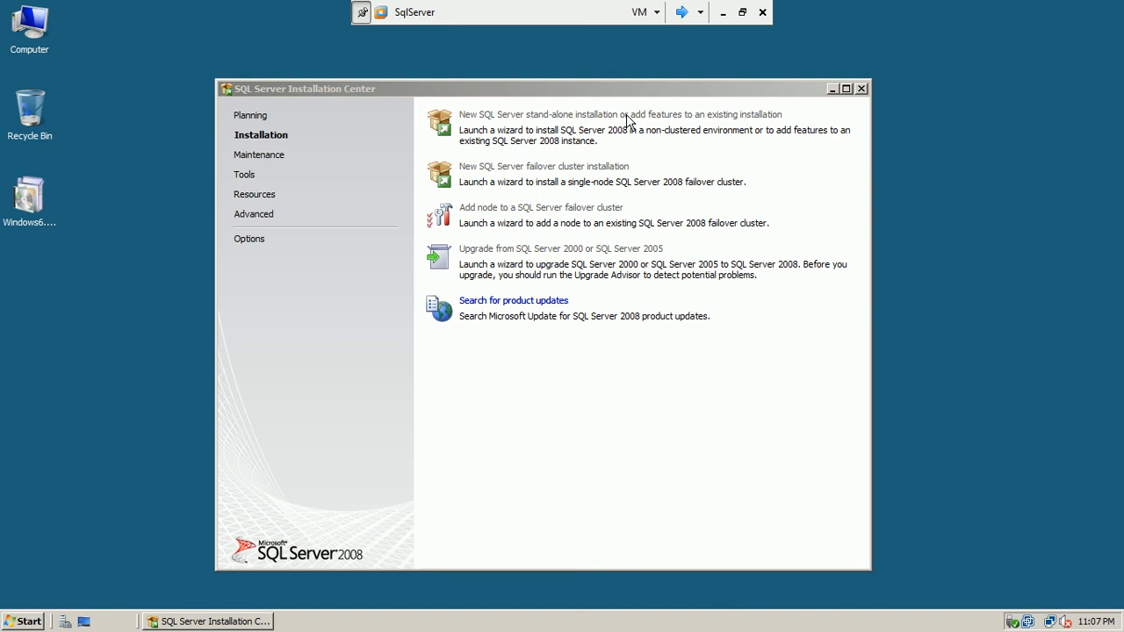
click(629, 120)
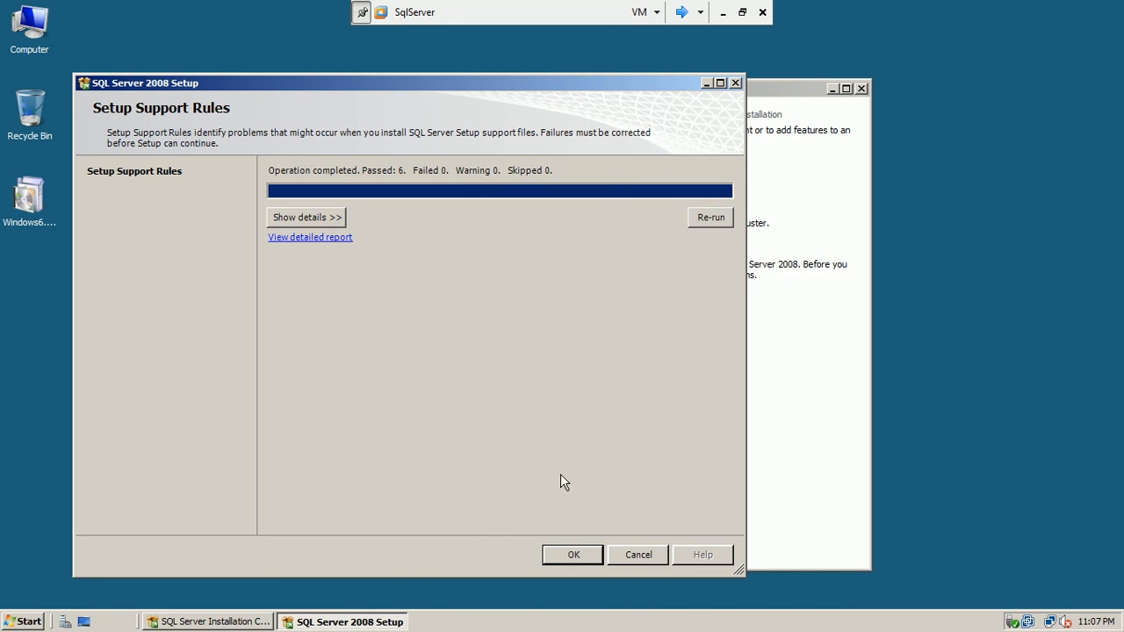
click(597, 553)
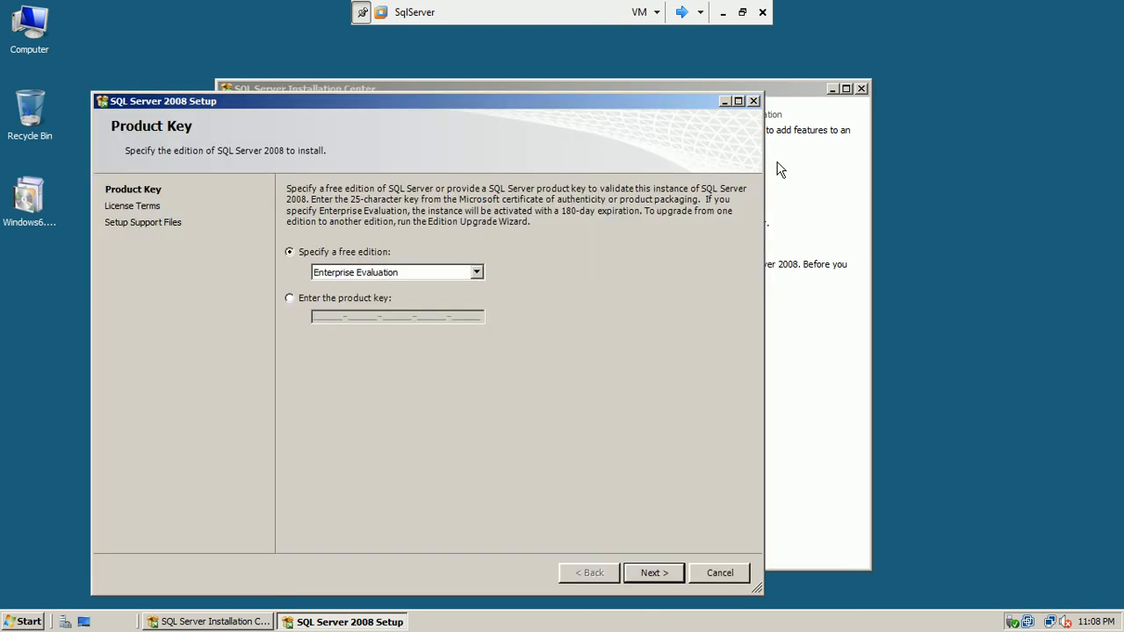
Step: Minimize the Installation Center, choose the free Enterprise Evaluation edition in SQL Server 2008 Setup and continue to the license terms
click(832, 91)
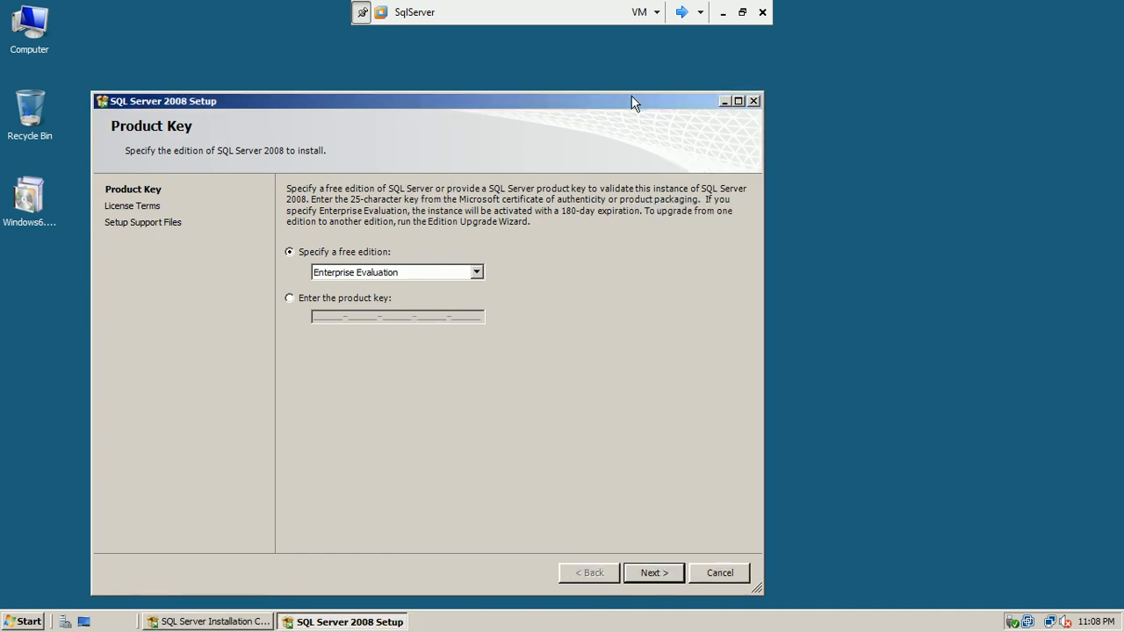
drag(635, 102, 701, 90)
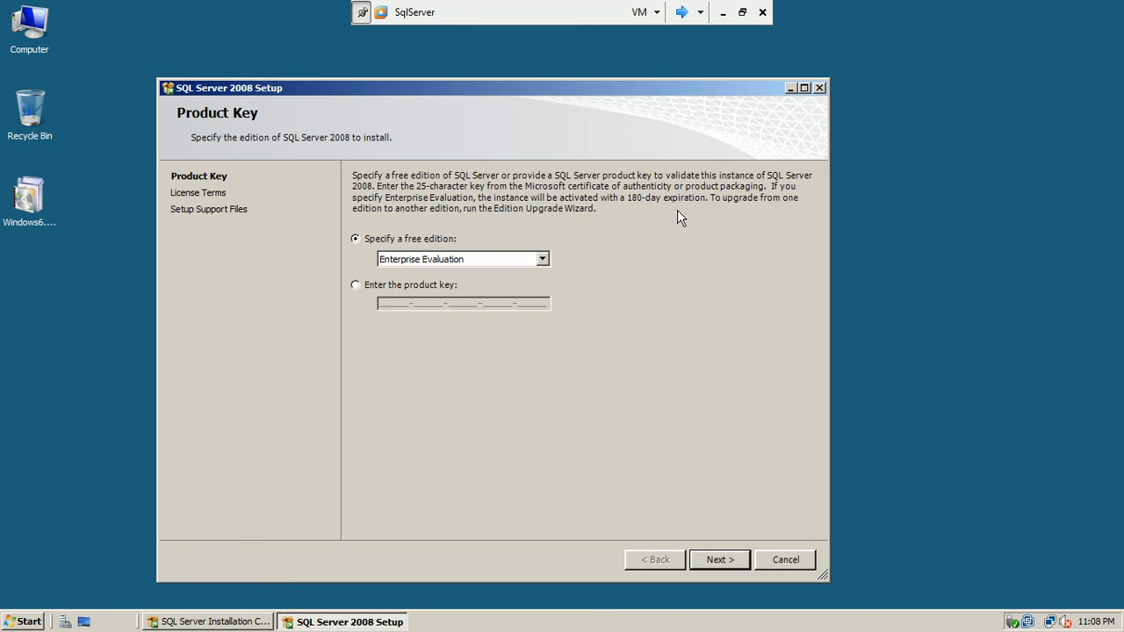
click(543, 259)
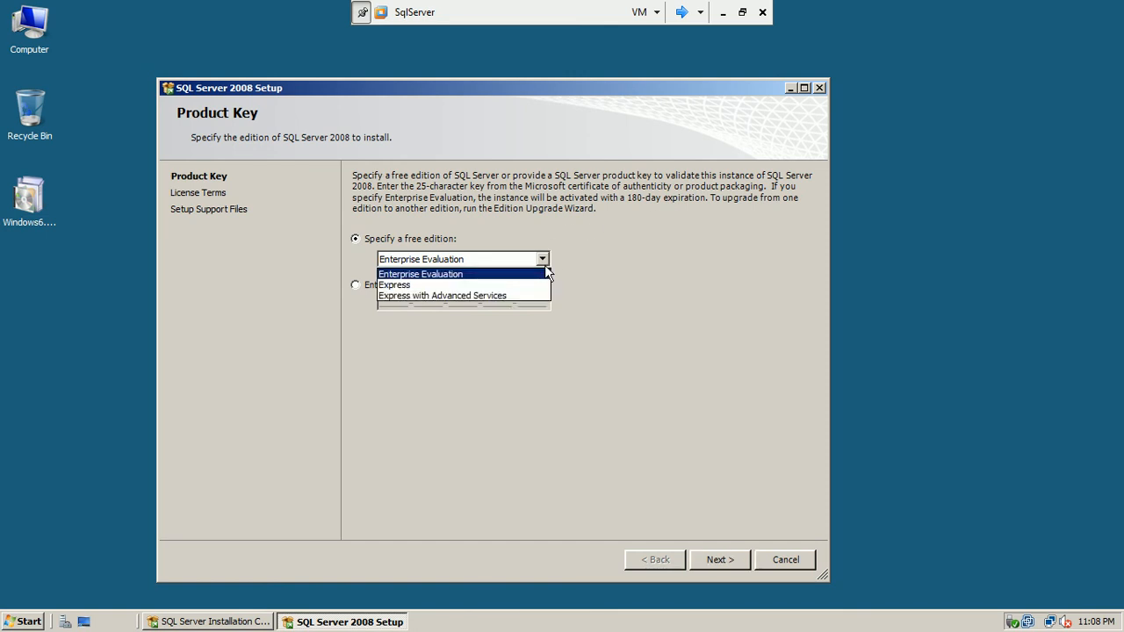
click(515, 272)
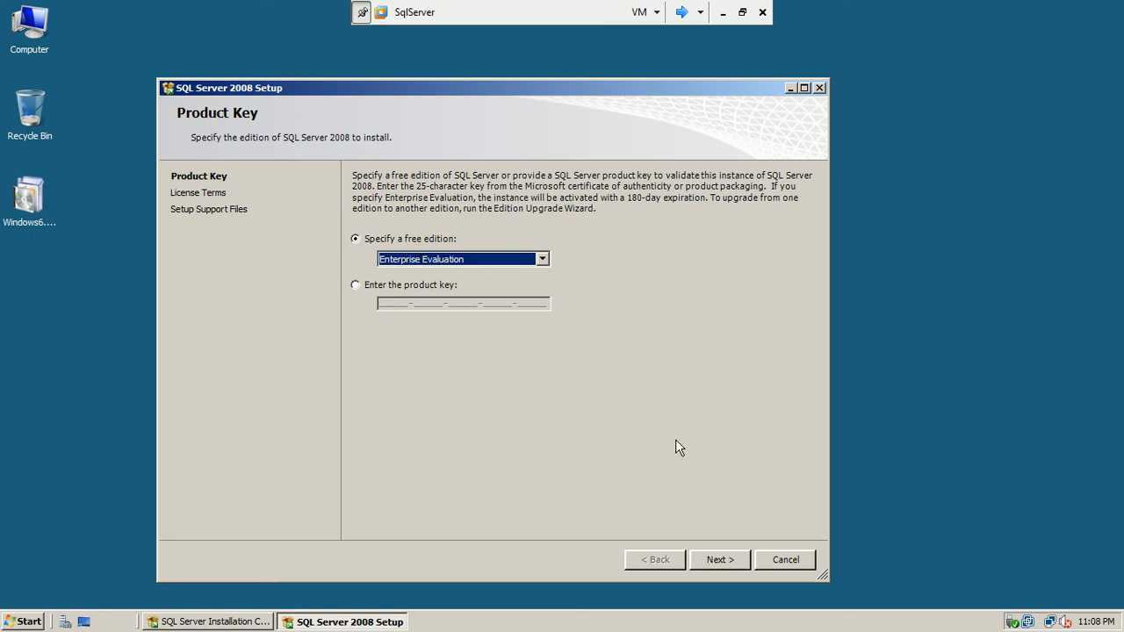
click(718, 560)
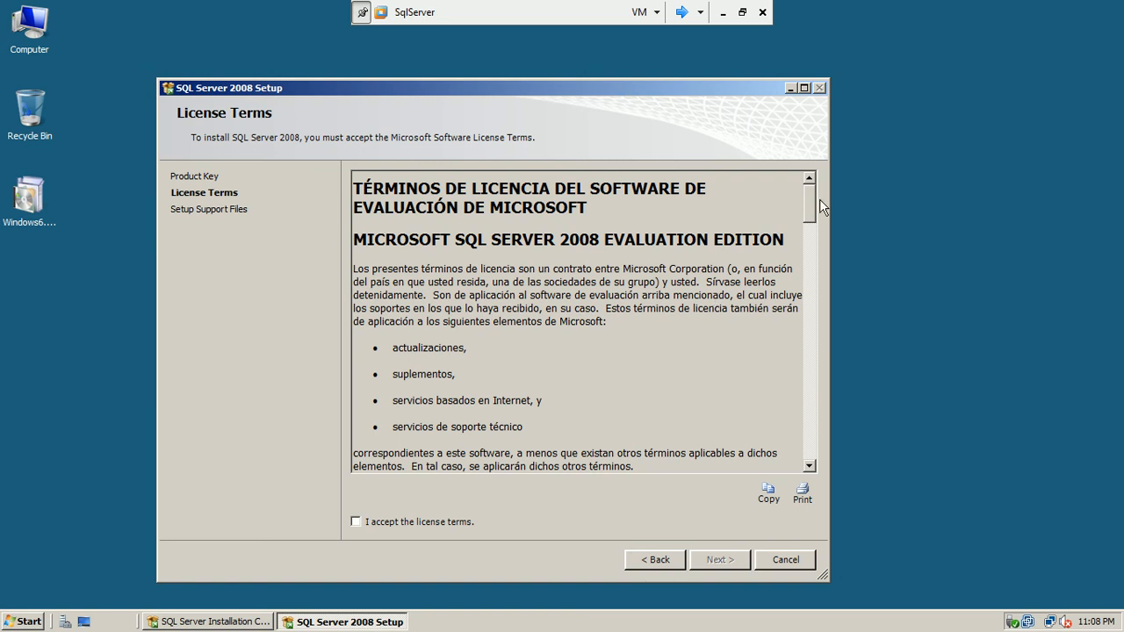
Step: Look through the license terms of the SQL Server 2008 Evaluation Edition
drag(810, 197, 812, 232)
drag(816, 266, 822, 290)
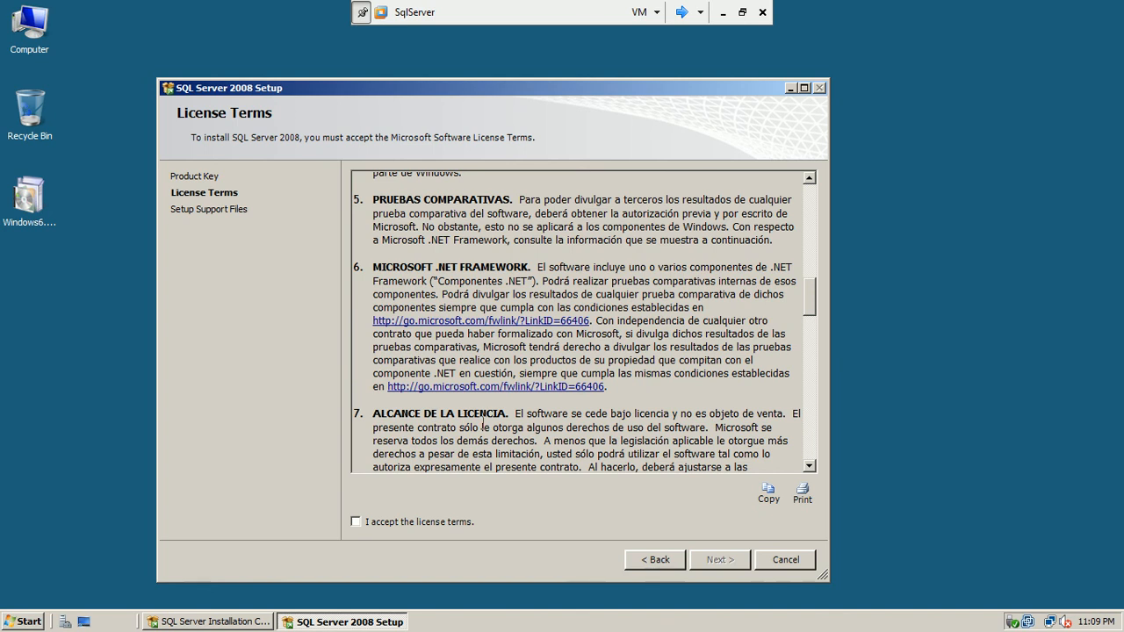
drag(814, 301, 807, 356)
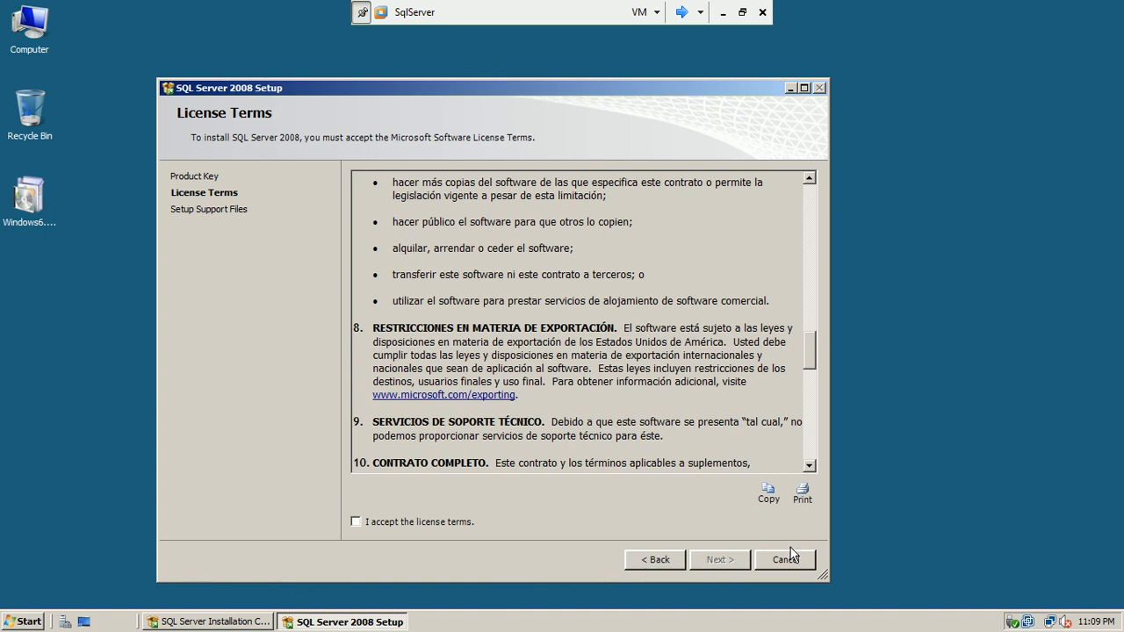
drag(808, 345, 809, 415)
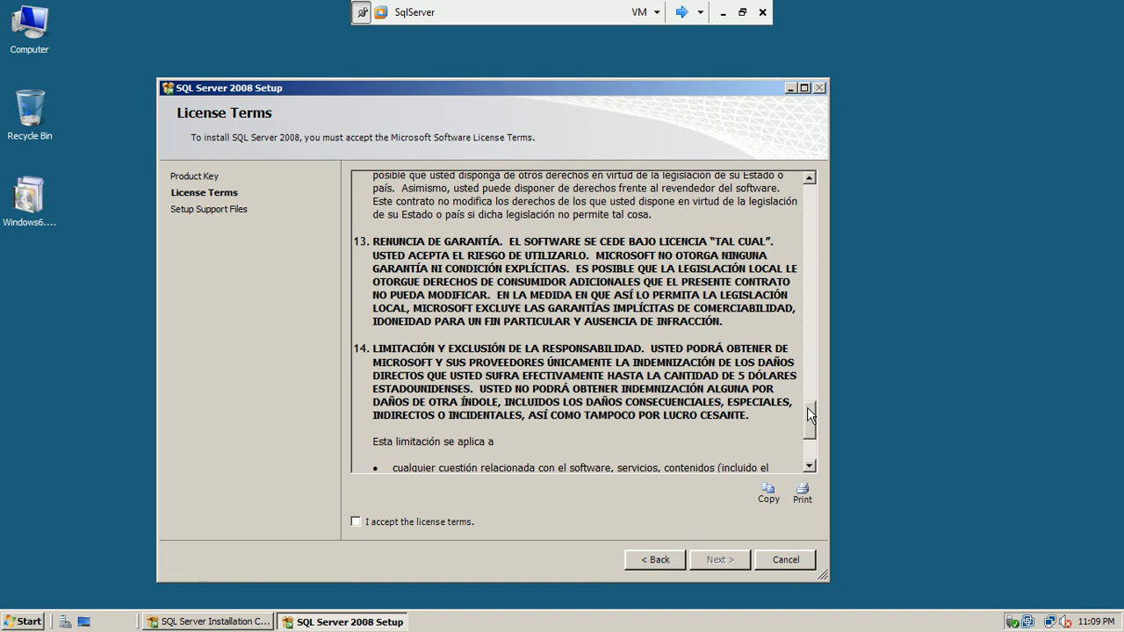
click(744, 13)
double_click(690, 12)
key(ctrl+alt)
click(380, 616)
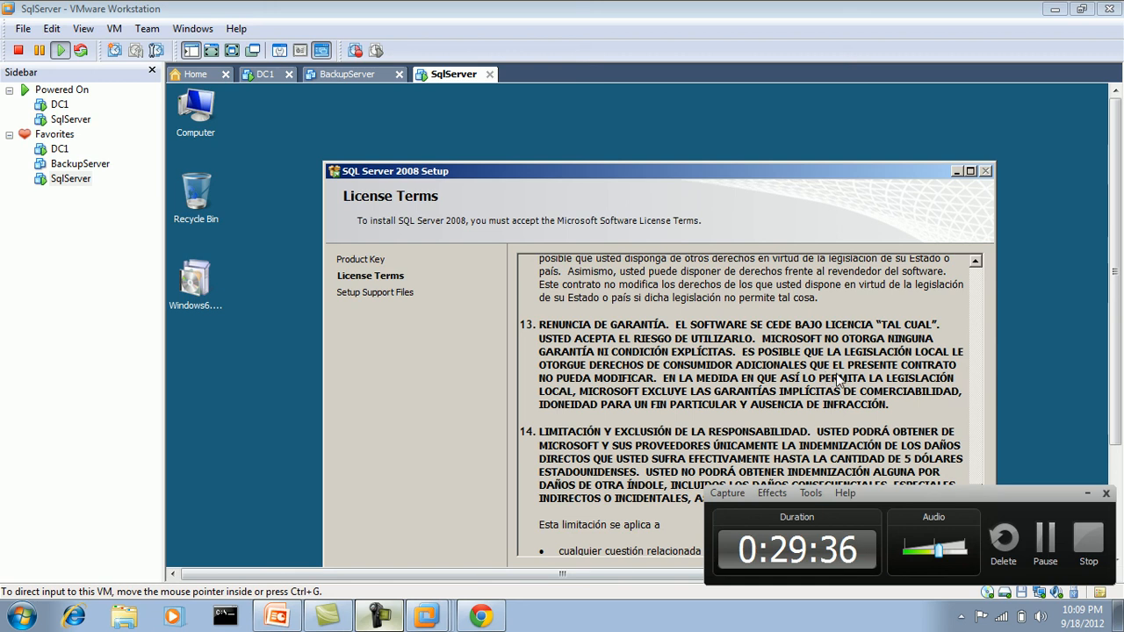